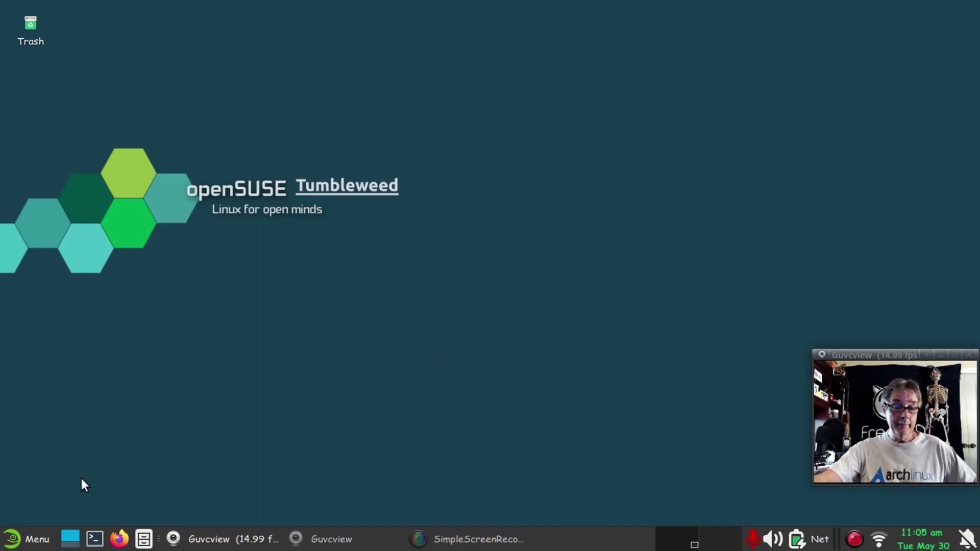
- Open a terminal, enlarge and center it, and run fastfetch
left_click(98, 541)
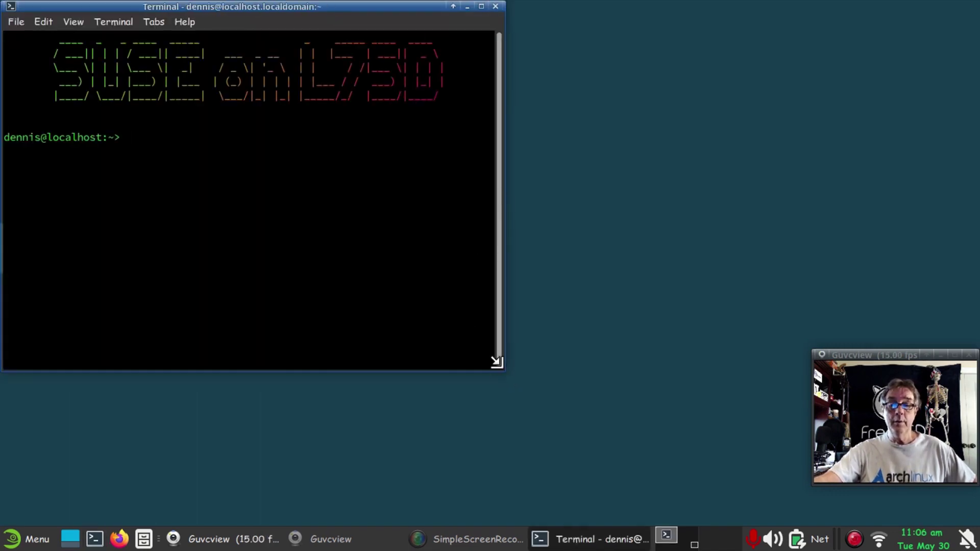
left_click_drag(497, 364, 705, 468)
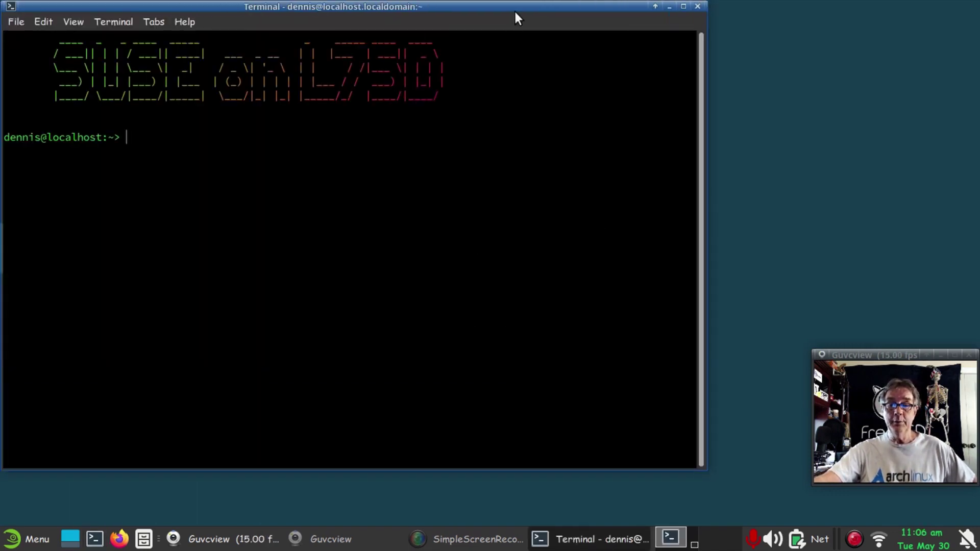
left_click_drag(524, 10, 618, 49)
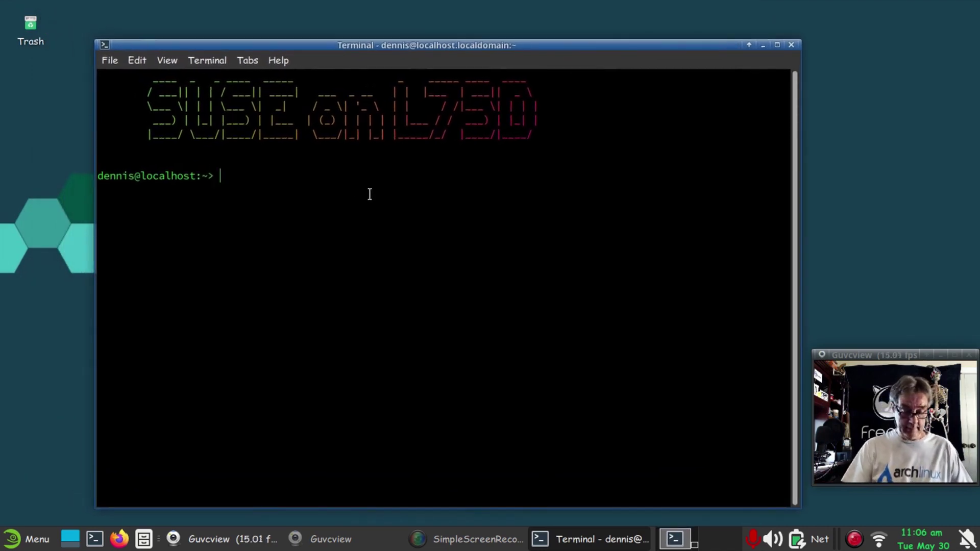
type("fas")
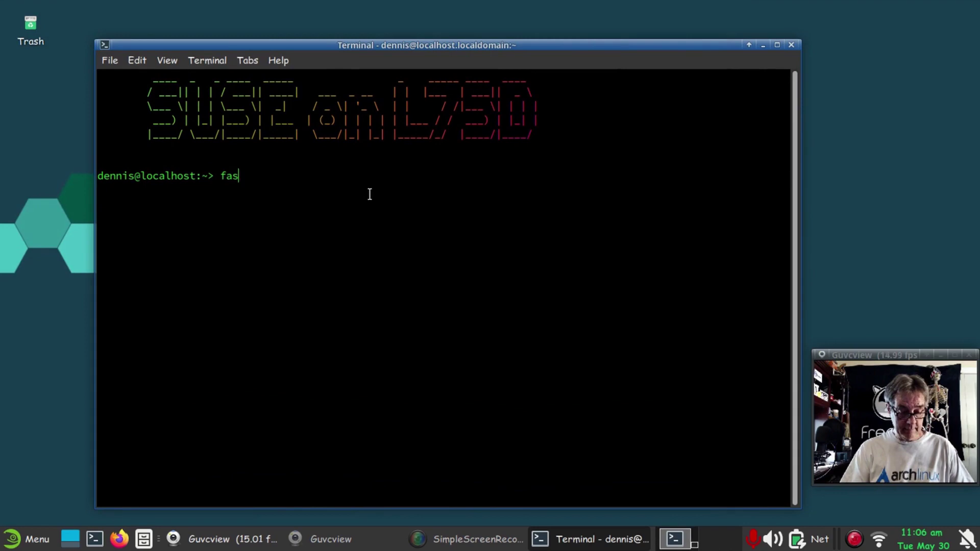
type("tfetch")
key("Return")
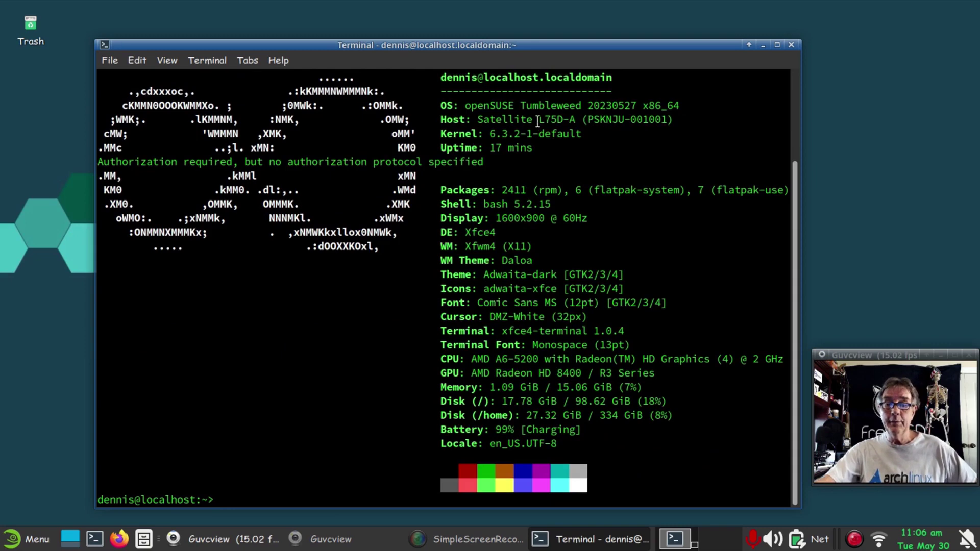
- Highlight the Host laptop model and the 1600x900 Display resolution, then close the terminal
left_click_drag(538, 121, 567, 122)
left_click(620, 150)
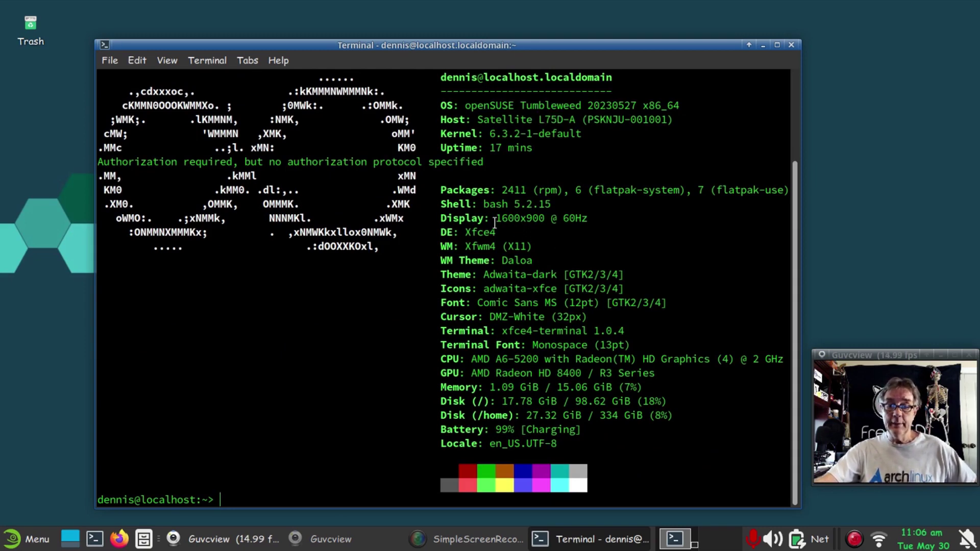
left_click_drag(494, 218, 544, 218)
left_click(547, 243)
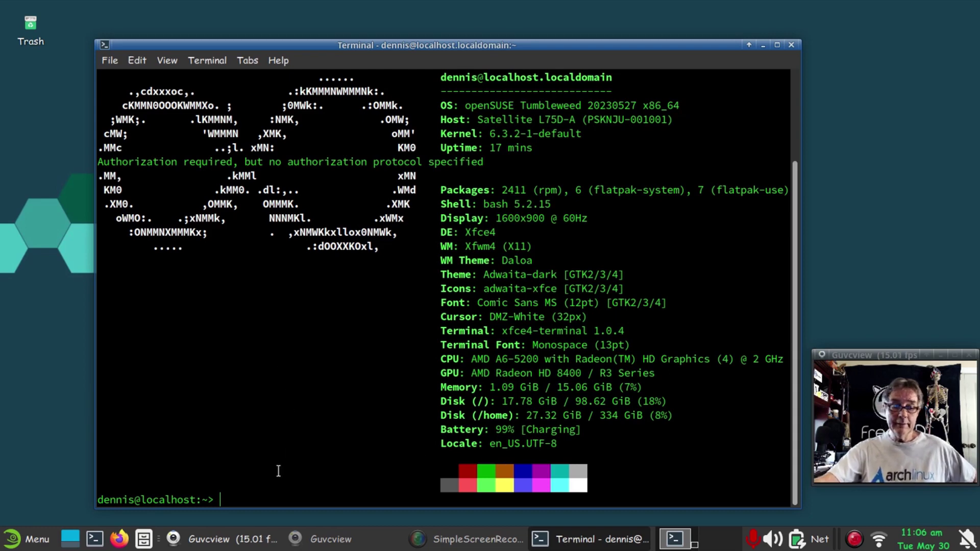
left_click(790, 45)
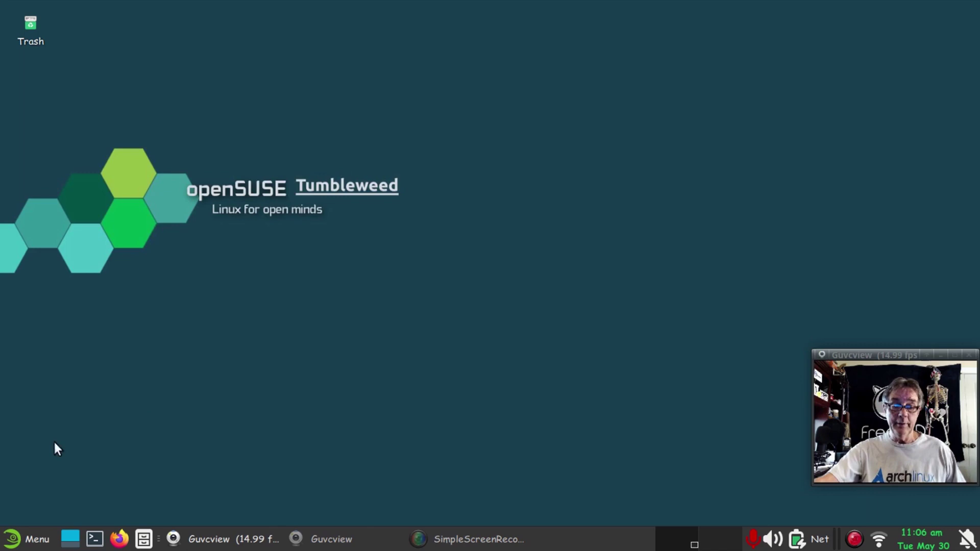
- Launch KPatience from the Games category of the Whisker Menu
left_click(27, 541)
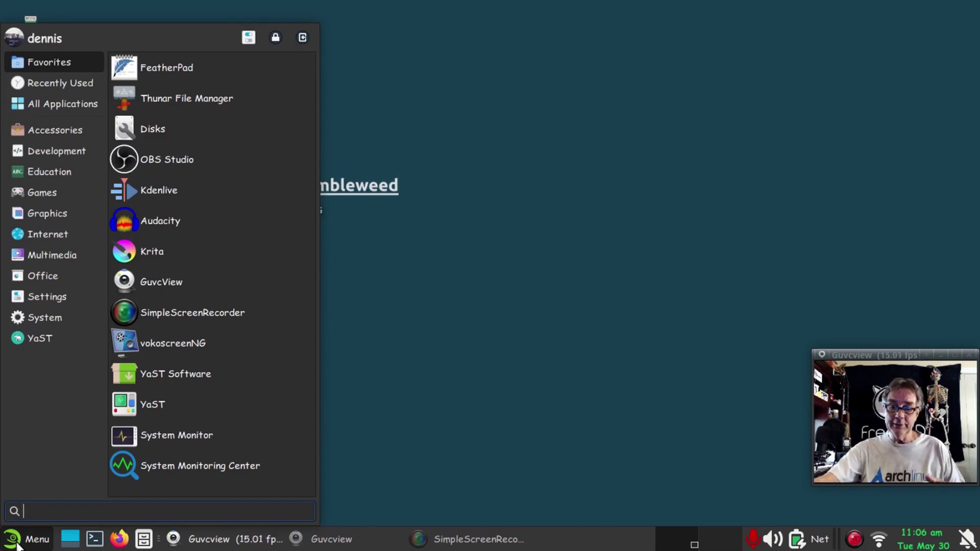
left_click(55, 192)
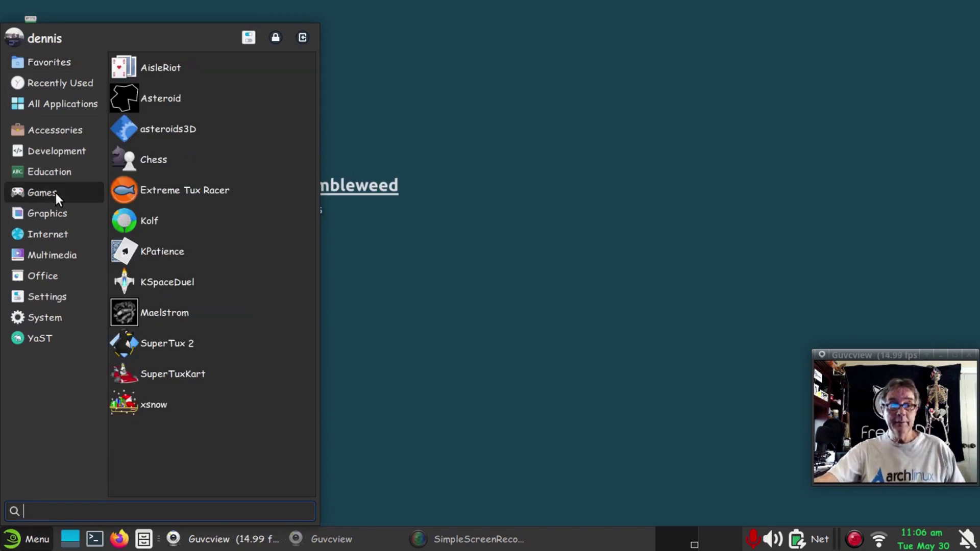
left_click(215, 265)
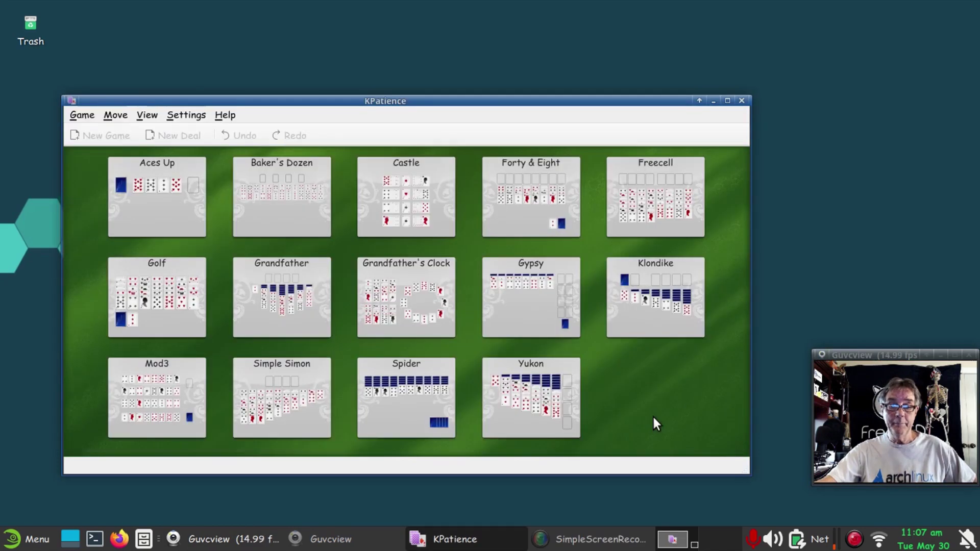
- Start a Klondike game and browse the card decks under Change Appearance
left_click(662, 295)
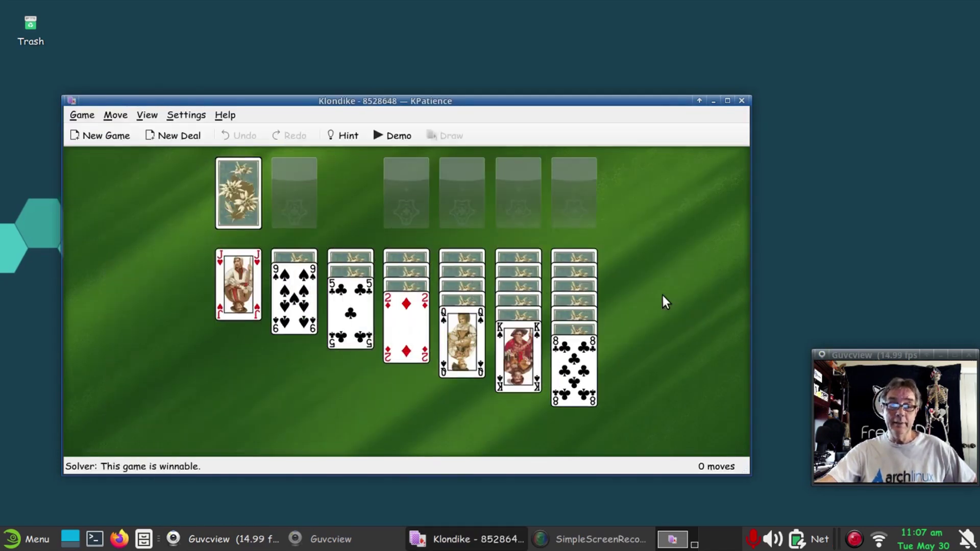
left_click(188, 113)
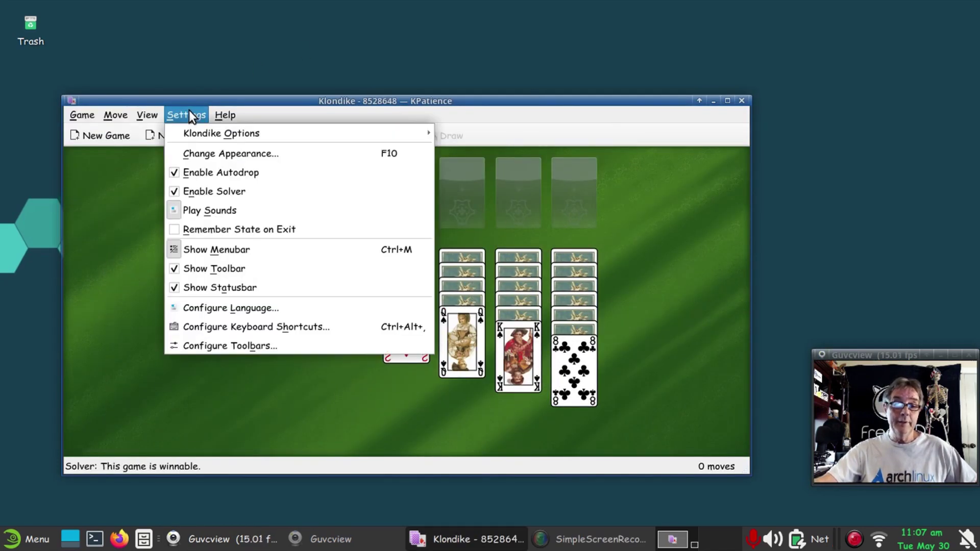
left_click(190, 150)
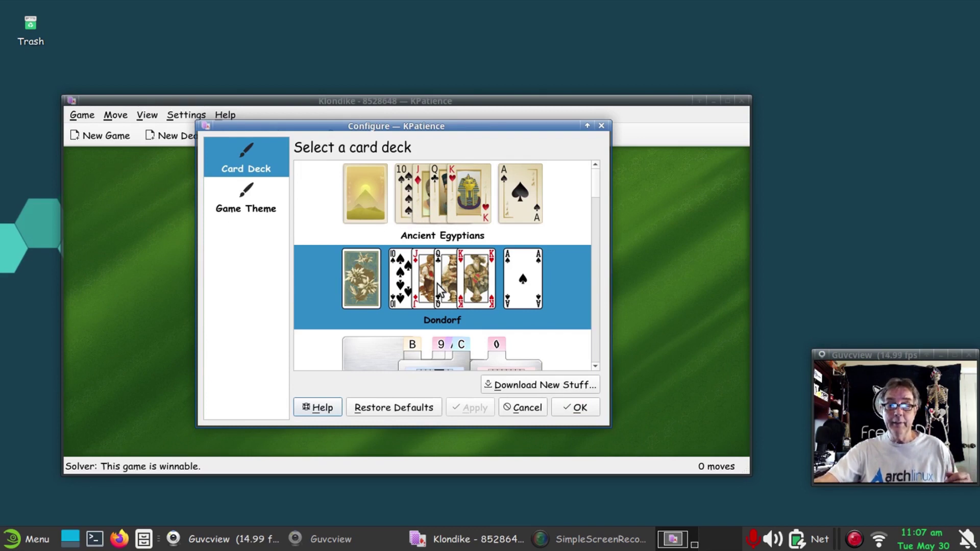
scroll(511, 268, "down", 10)
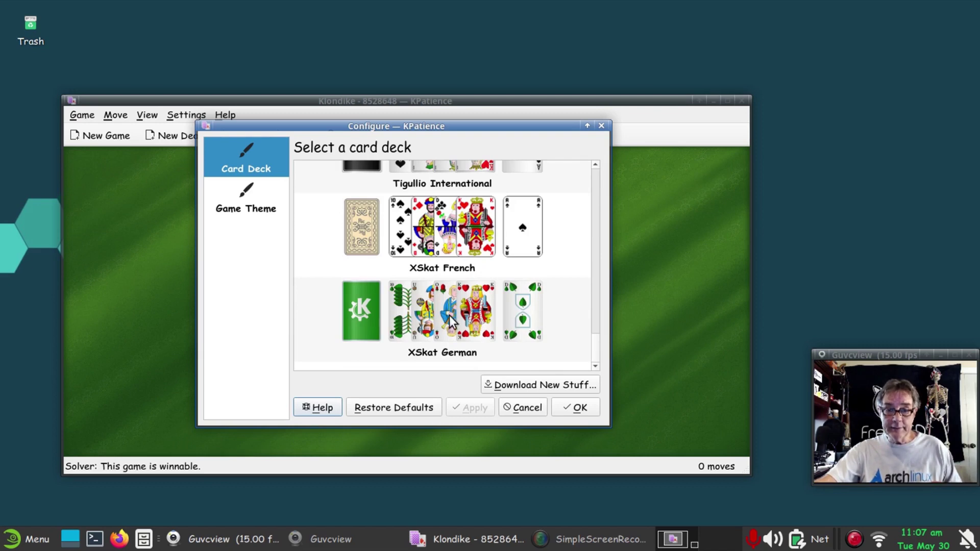
scroll(470, 327, "up", 5)
scroll(466, 320, "up", 5)
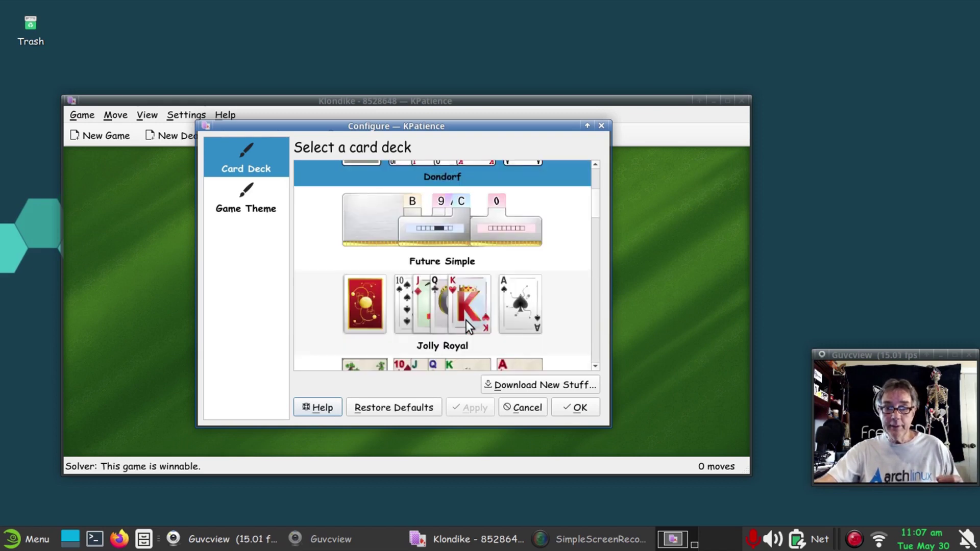
scroll(485, 309, "up", 3)
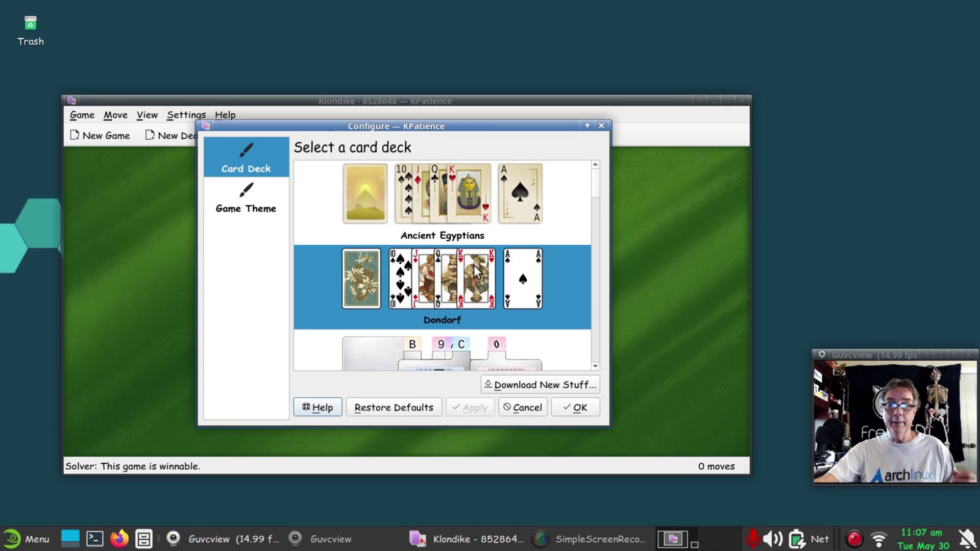
- Cancel the deck settings, play the Jack of hearts onto the Queen of spades, and close KPatience
left_click(517, 406)
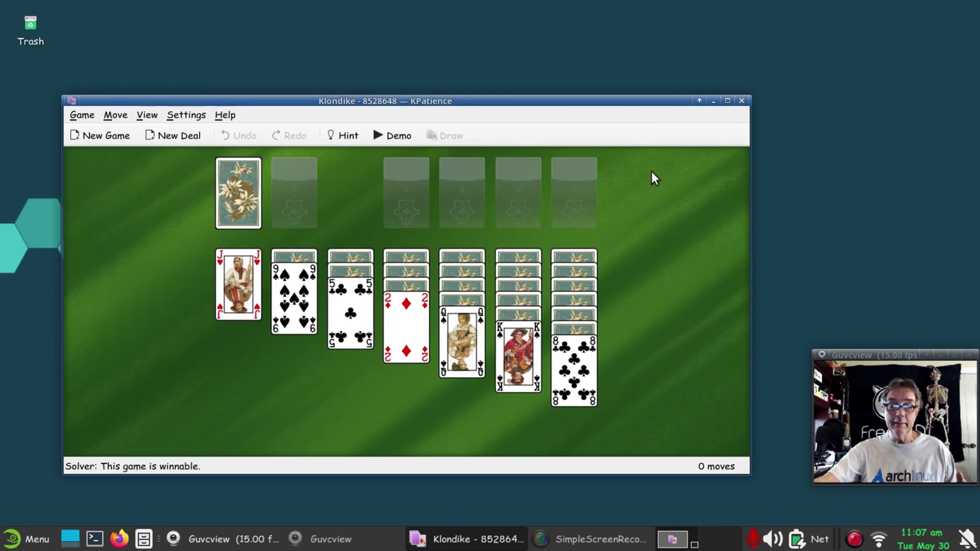
left_click_drag(260, 265, 467, 375)
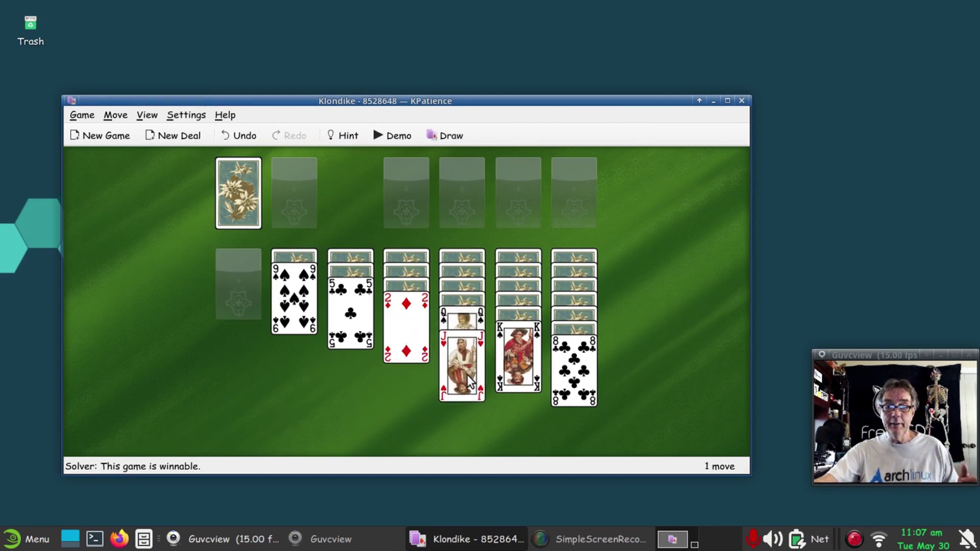
left_click(741, 100)
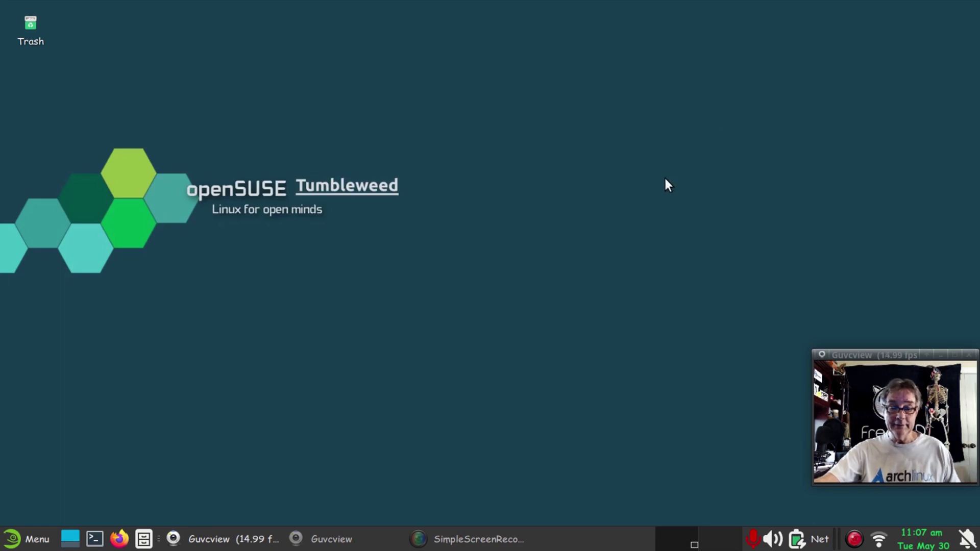
left_click(30, 540)
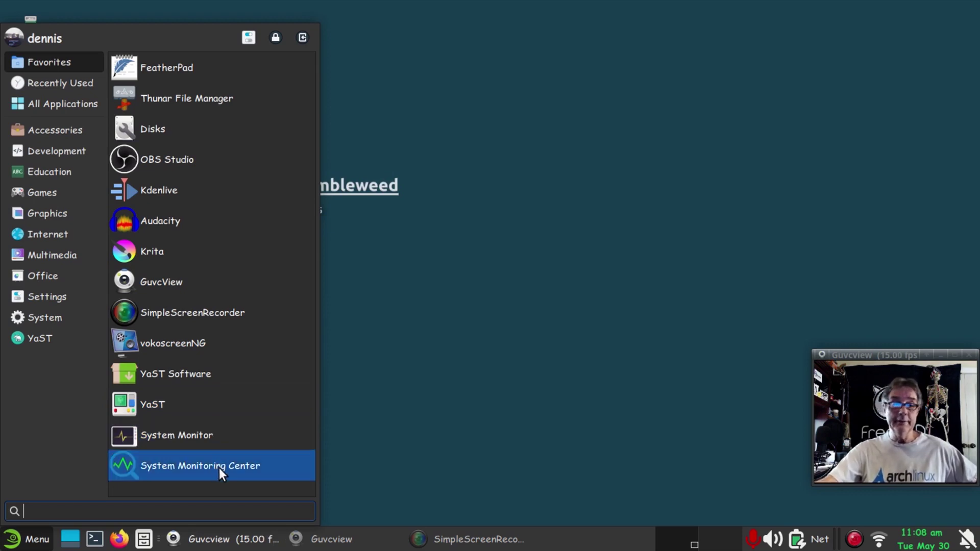
left_click(480, 400)
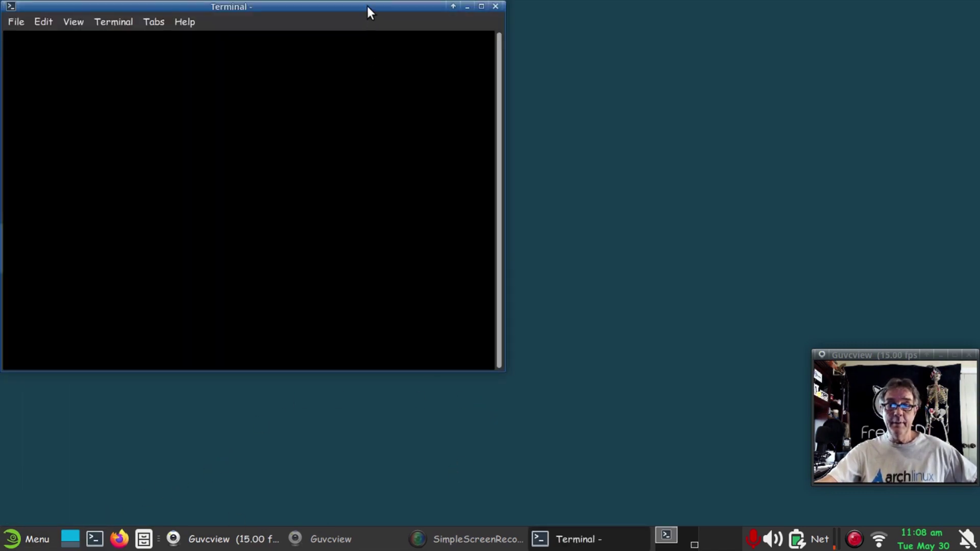
- Reposition and enlarge the terminal window and increase its text size
left_click_drag(367, 5, 619, 62)
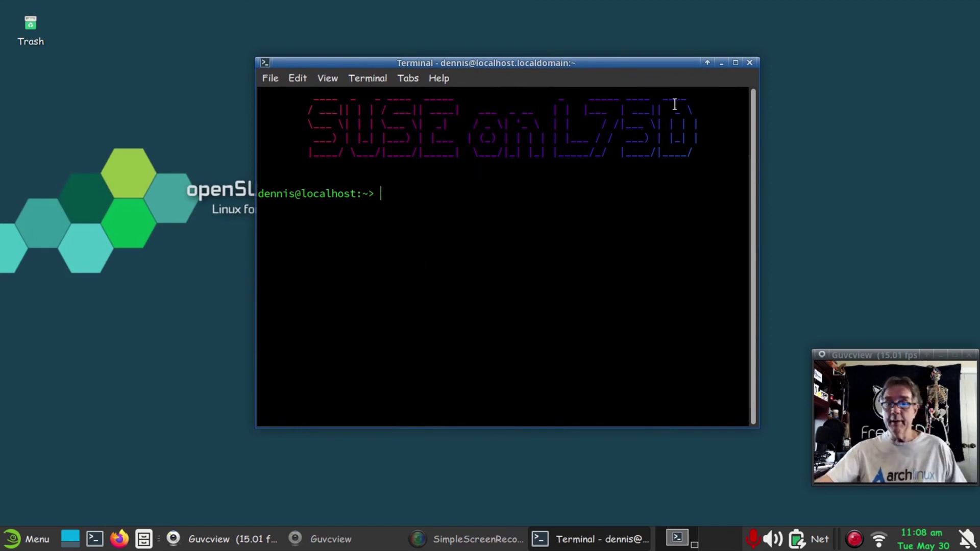
left_click_drag(636, 61, 541, 24)
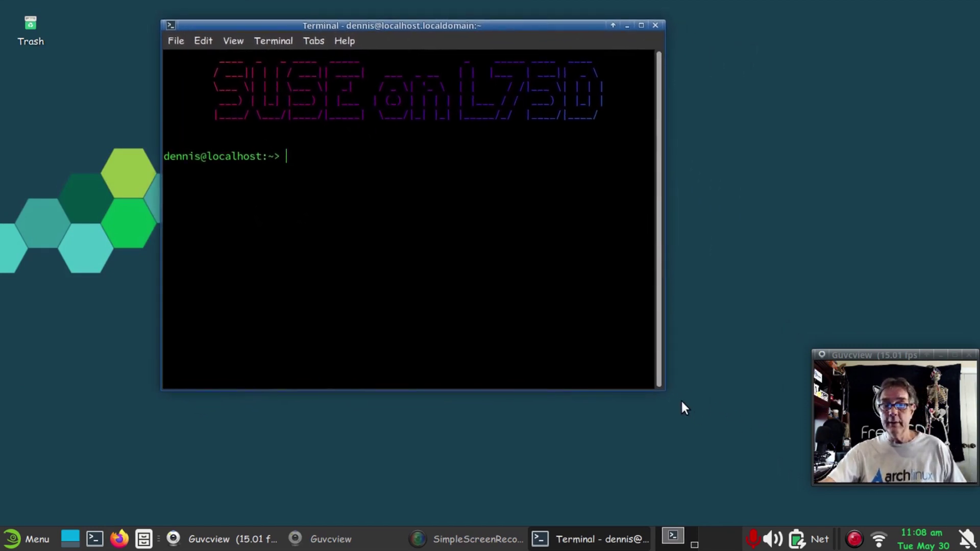
left_click_drag(662, 389, 806, 474)
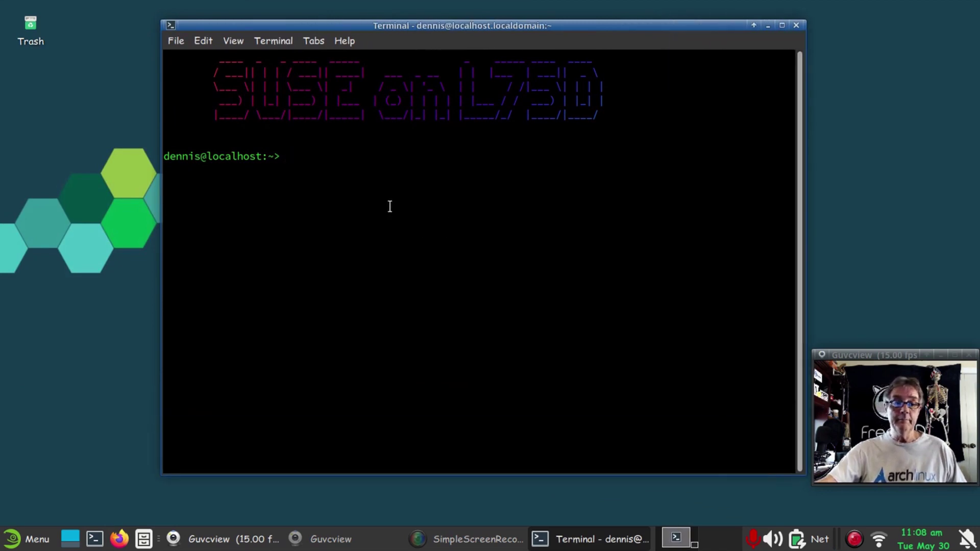
key("ctrl+plus")
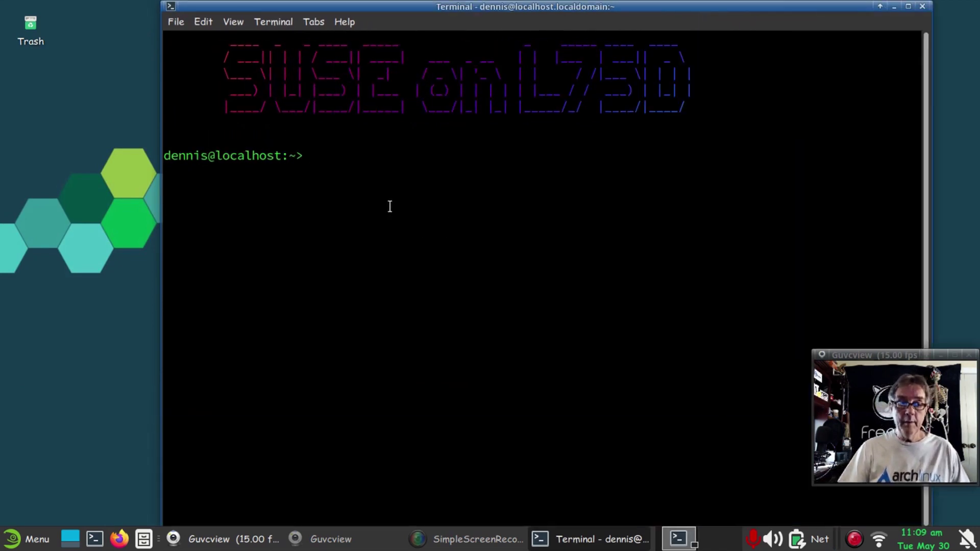
- Run flatpak list, view the full list maximized, then restore and close the terminal
type("la")
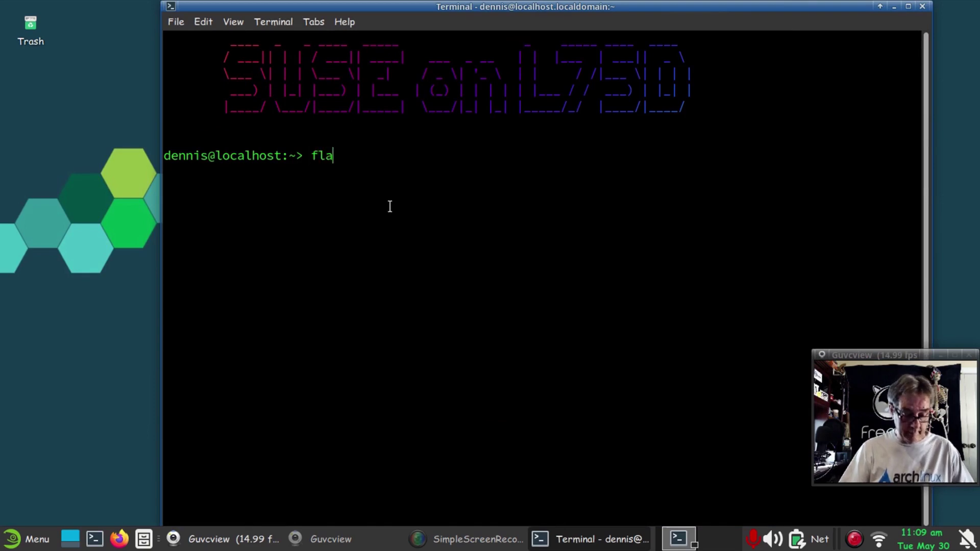
type("tpak list")
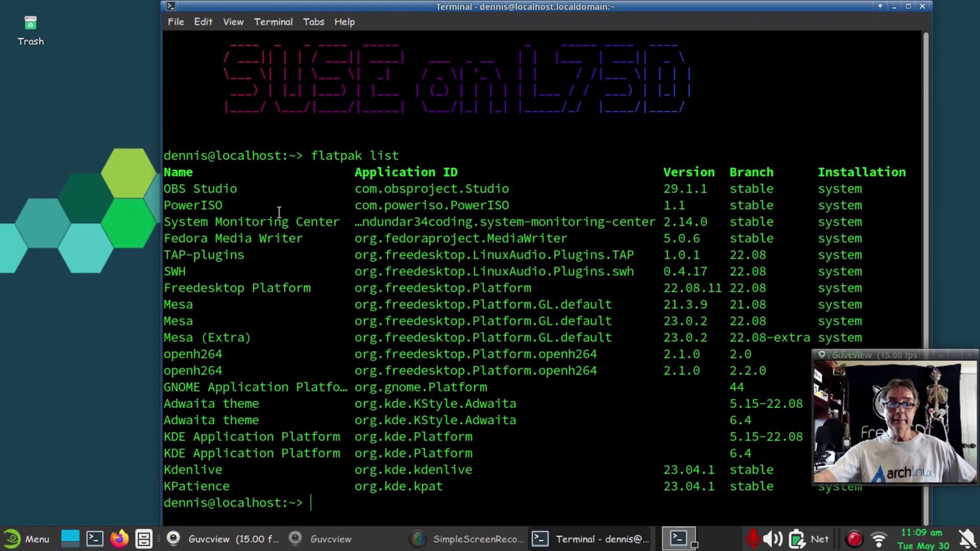
left_click_drag(182, 189, 220, 175)
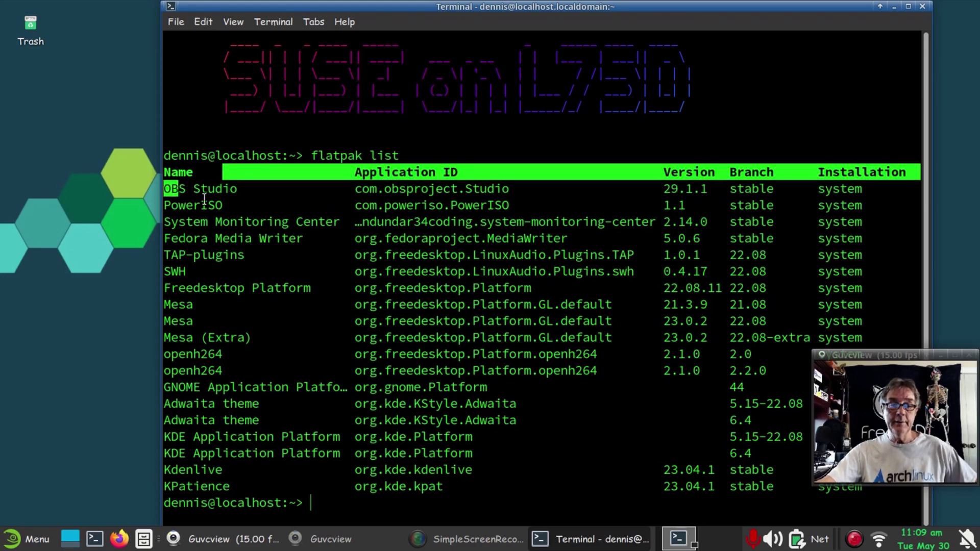
double_click(388, 6)
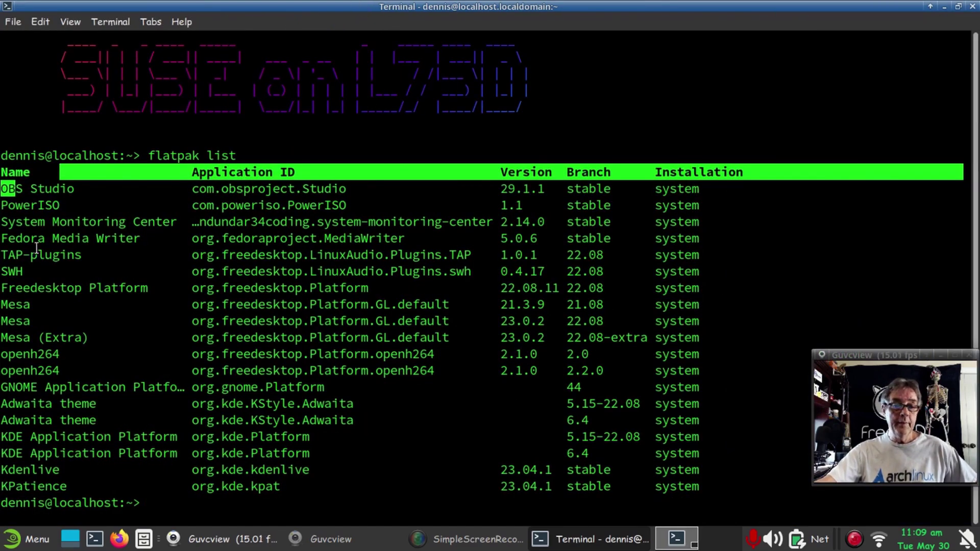
left_click(958, 6)
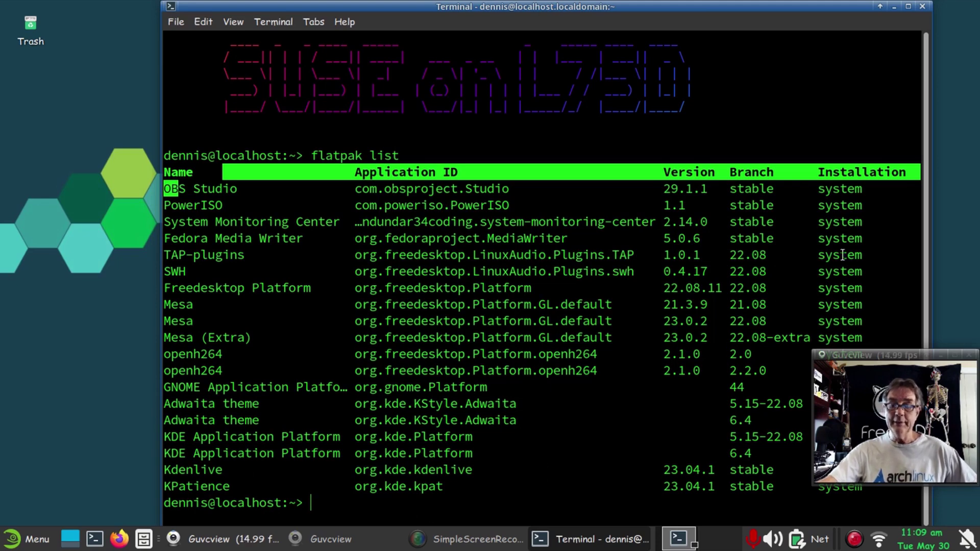
left_click(923, 7)
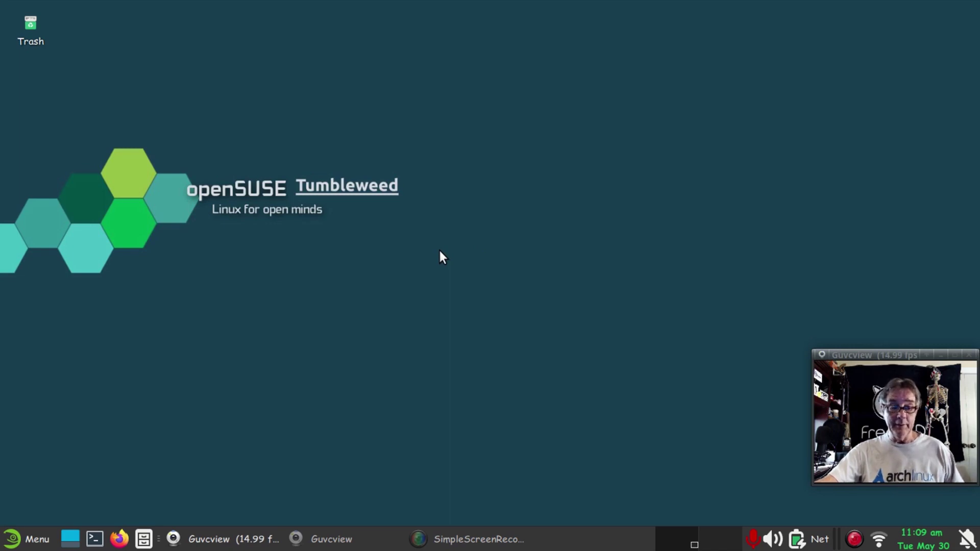
- Launch YaST Software from the menu, authenticate with the root password, and reposition its window
left_click(15, 540)
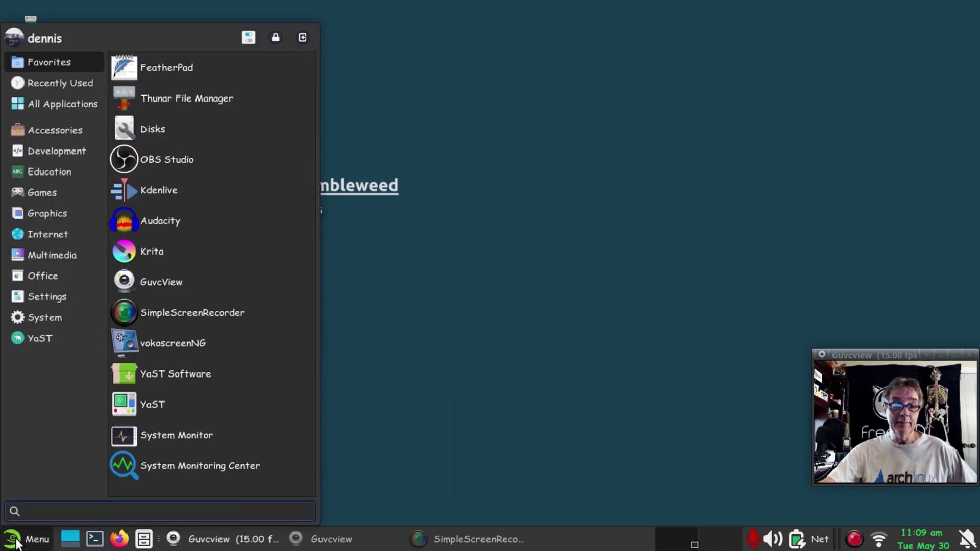
left_click(207, 381)
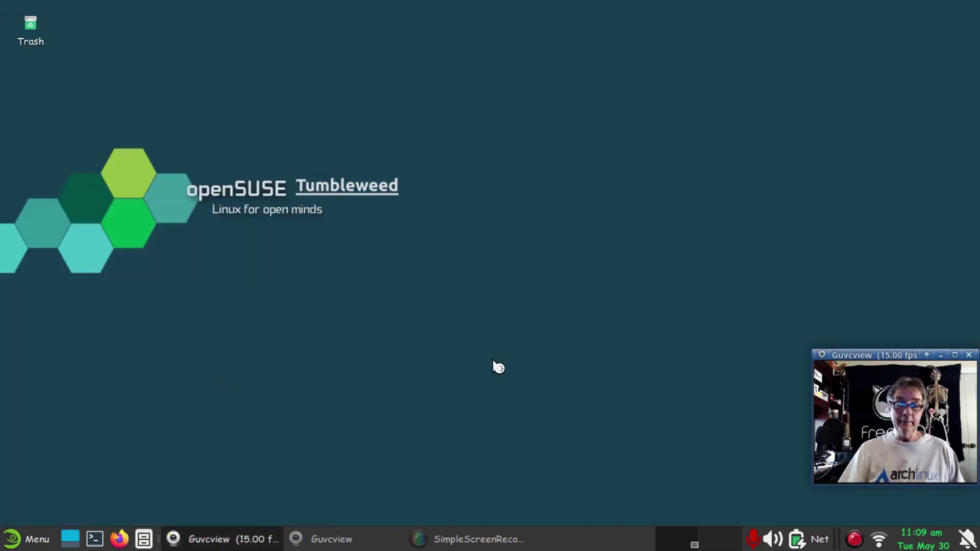
type("•••••")
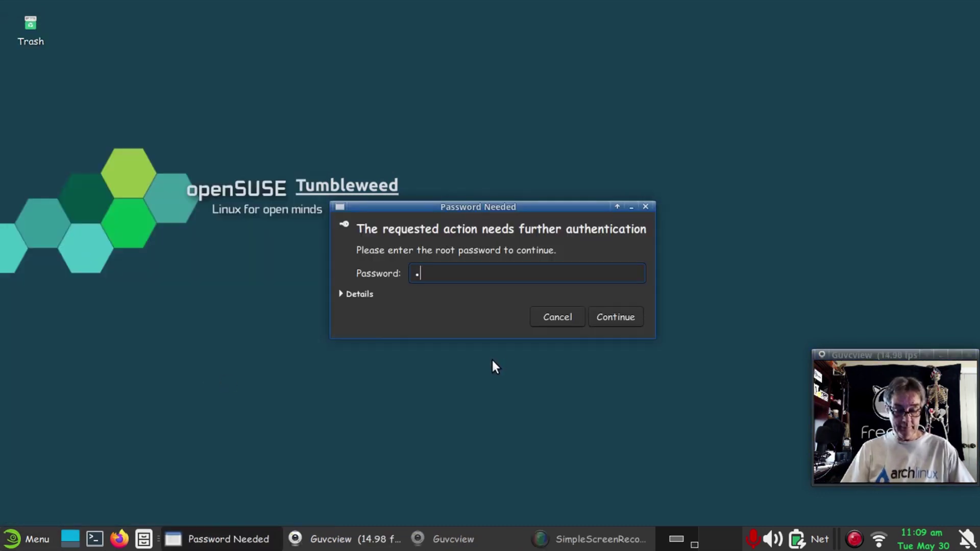
key("Return")
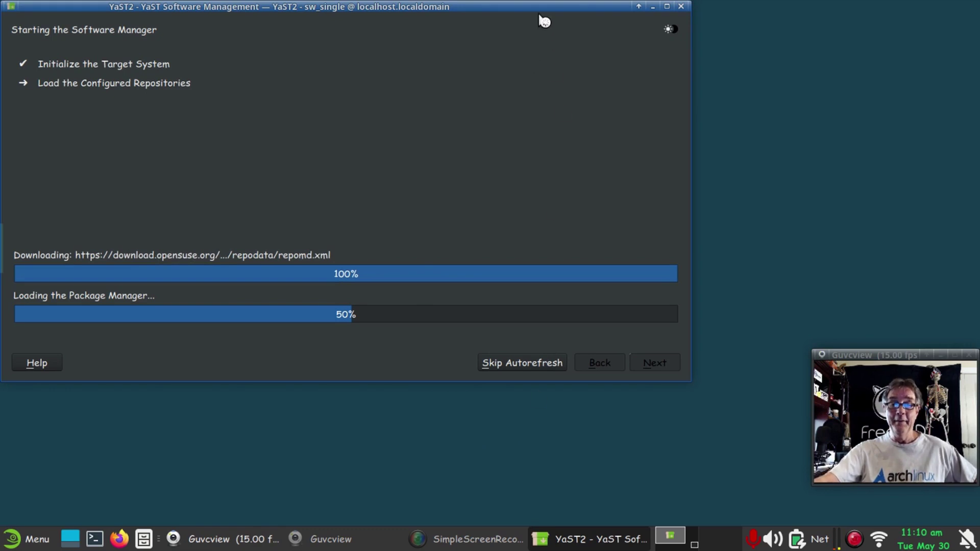
left_click_drag(538, 6, 638, 81)
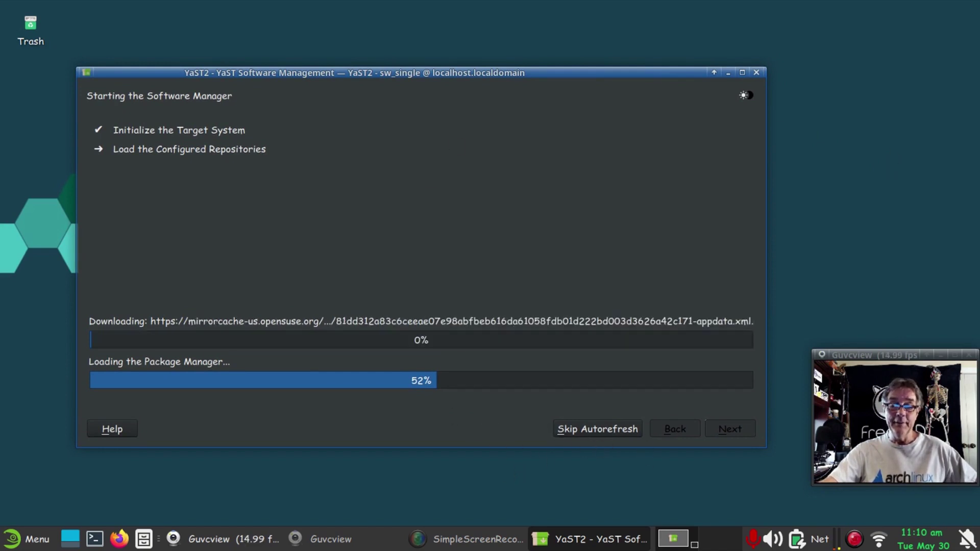
left_click_drag(541, 72, 561, 41)
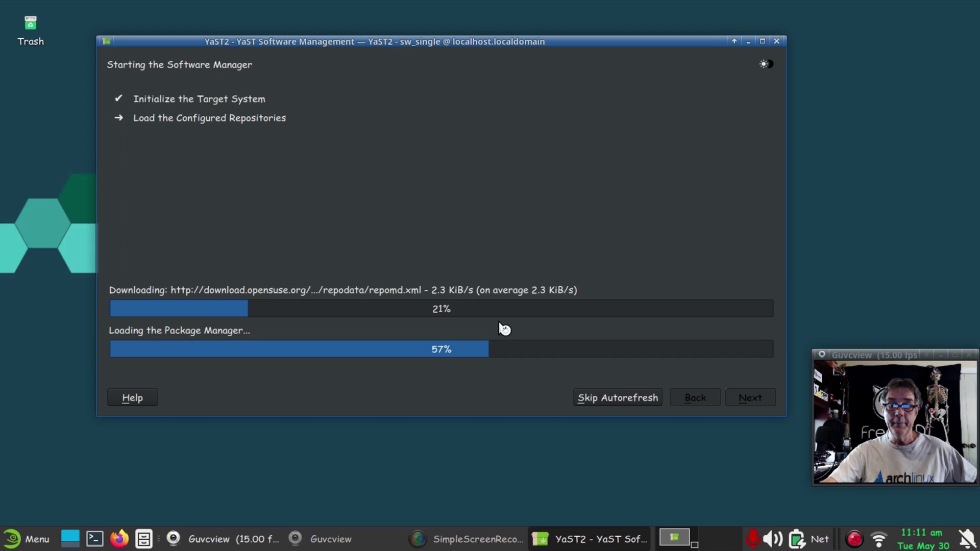
- Open a new terminal with Ctrl+Alt+T, move and enlarge it, and clear the screen
key("ctrl+alt+t")
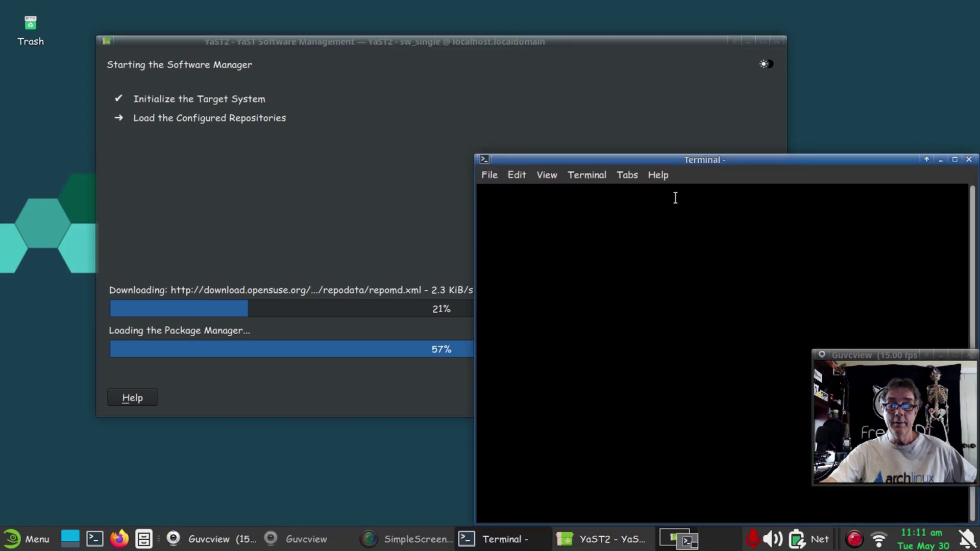
left_click_drag(673, 160, 285, 43)
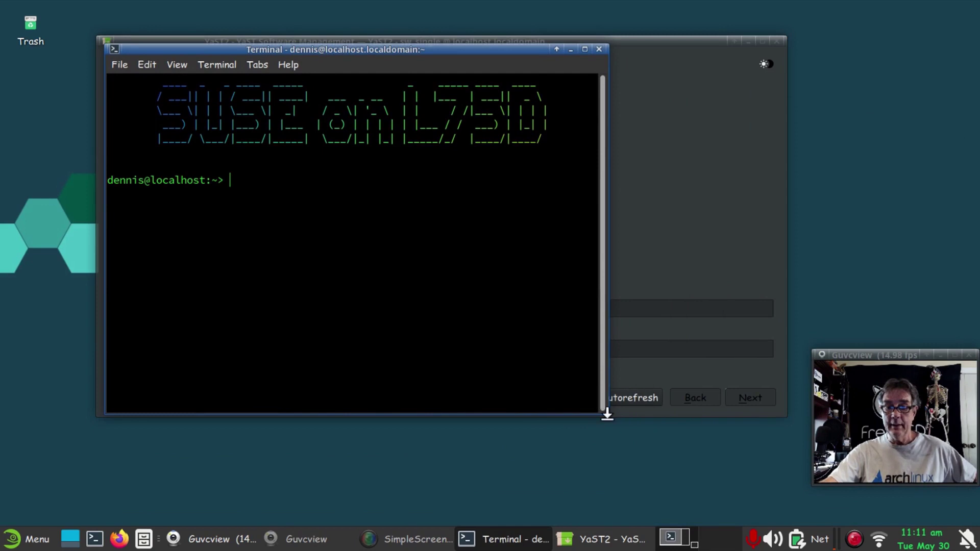
left_click_drag(597, 405, 780, 512)
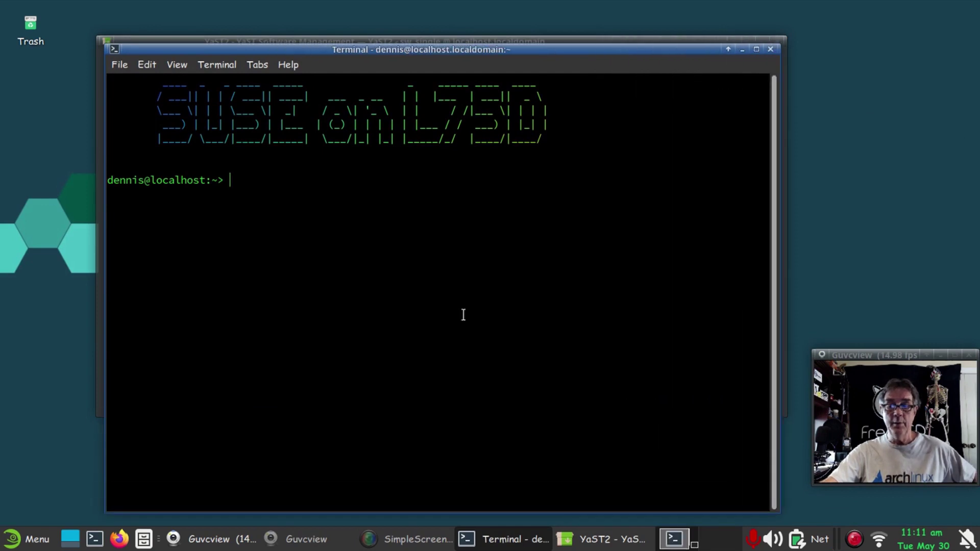
type("clear")
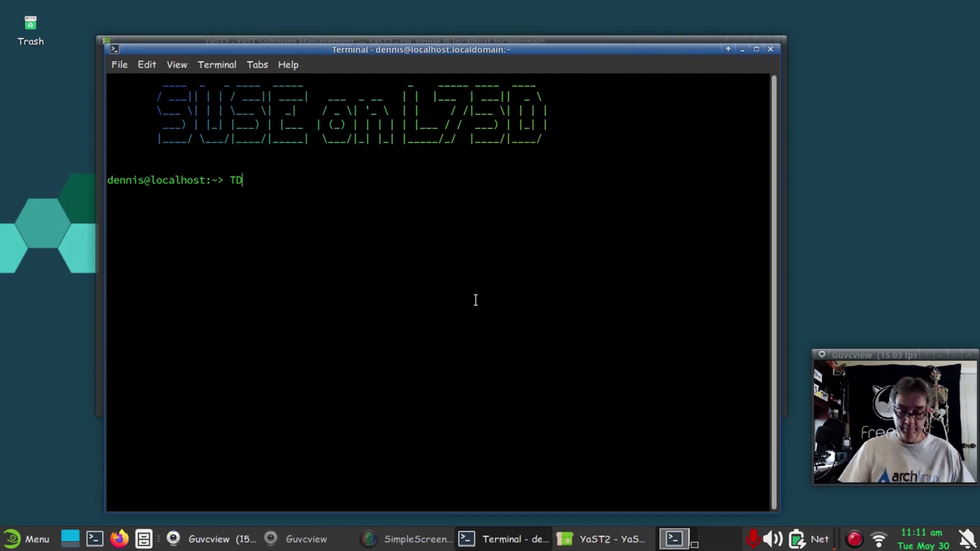
key("Return")
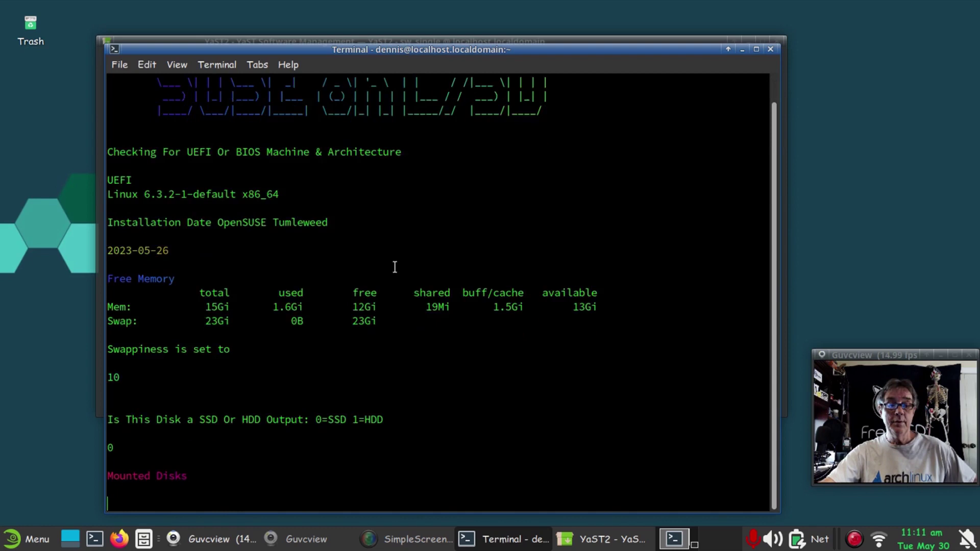
- Highlight UEFI, the install date, used memory, swappiness 10 and the 0 disk type, then close the terminal
scroll(401, 240, "up", 2)
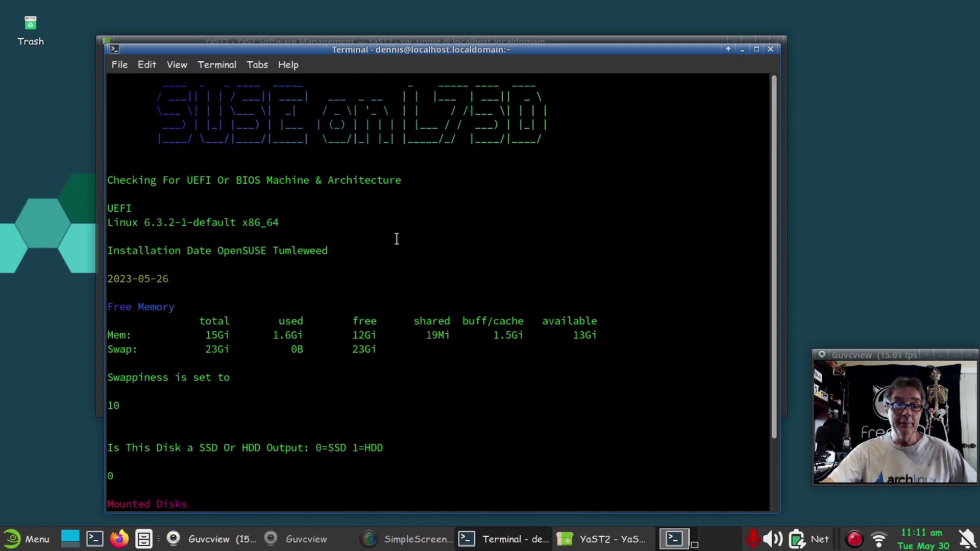
left_click_drag(137, 210, 91, 203)
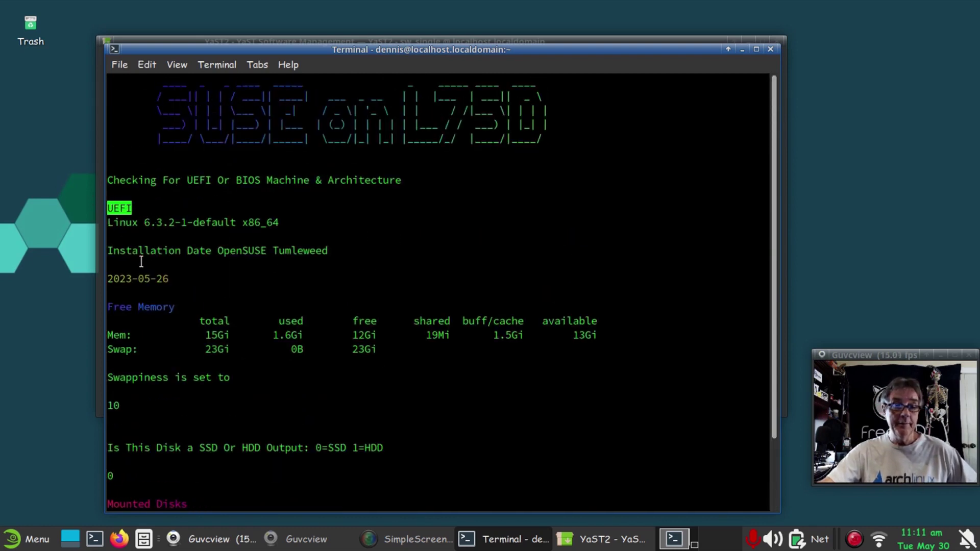
scroll(270, 226, "down", 2)
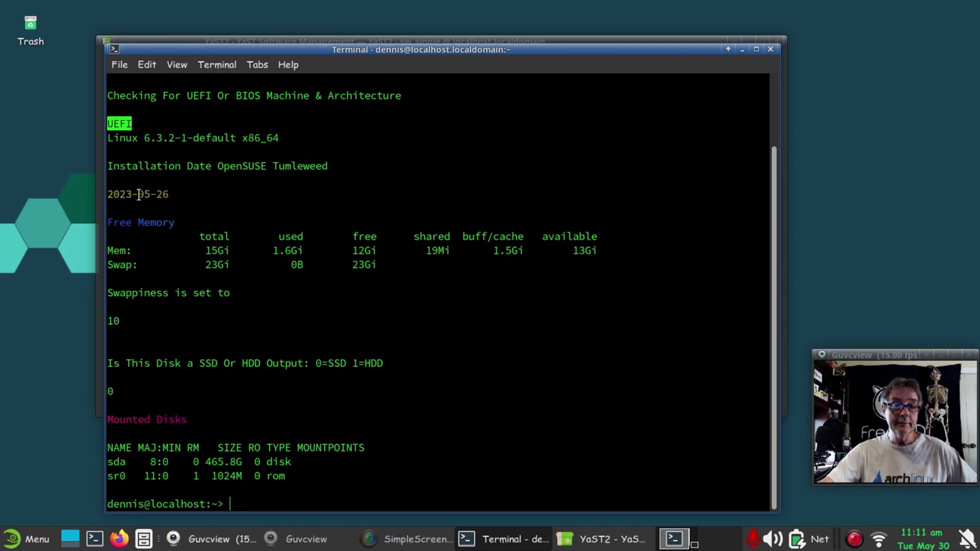
left_click_drag(138, 196, 170, 195)
left_click(213, 209)
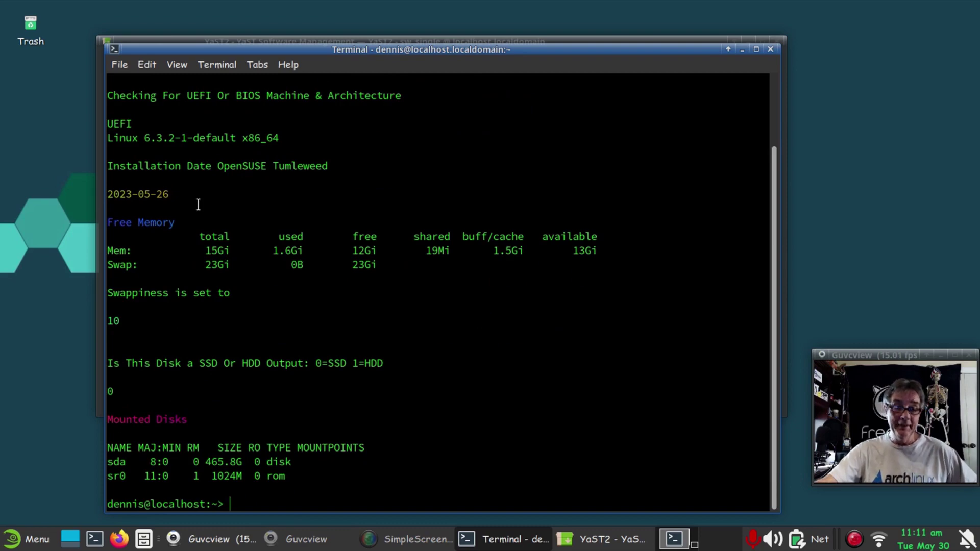
left_click_drag(272, 250, 284, 251)
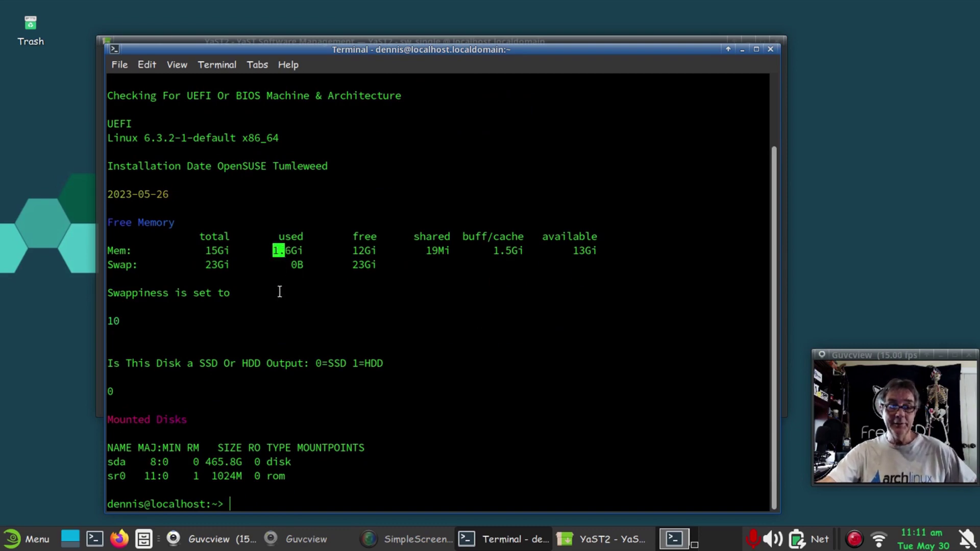
left_click(280, 302)
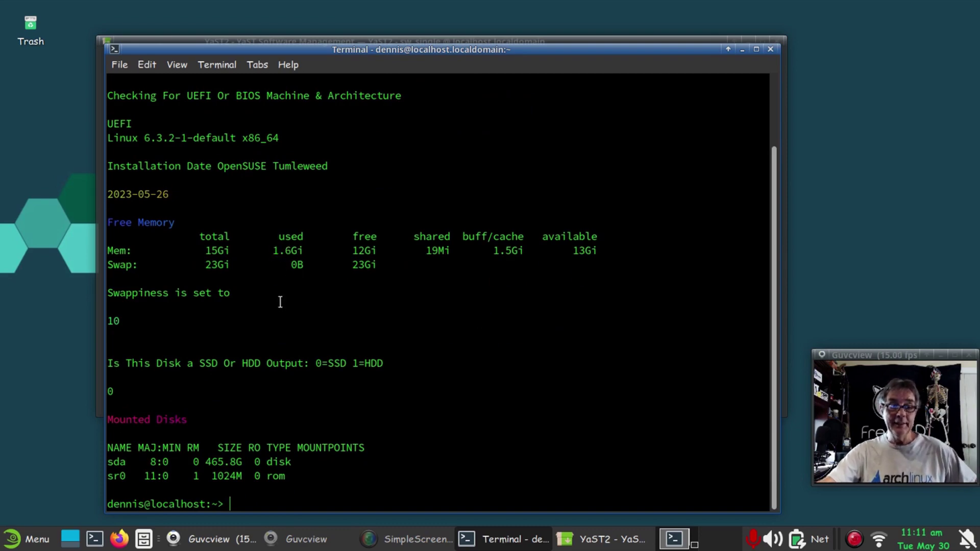
triple_click(128, 322)
left_click(322, 332)
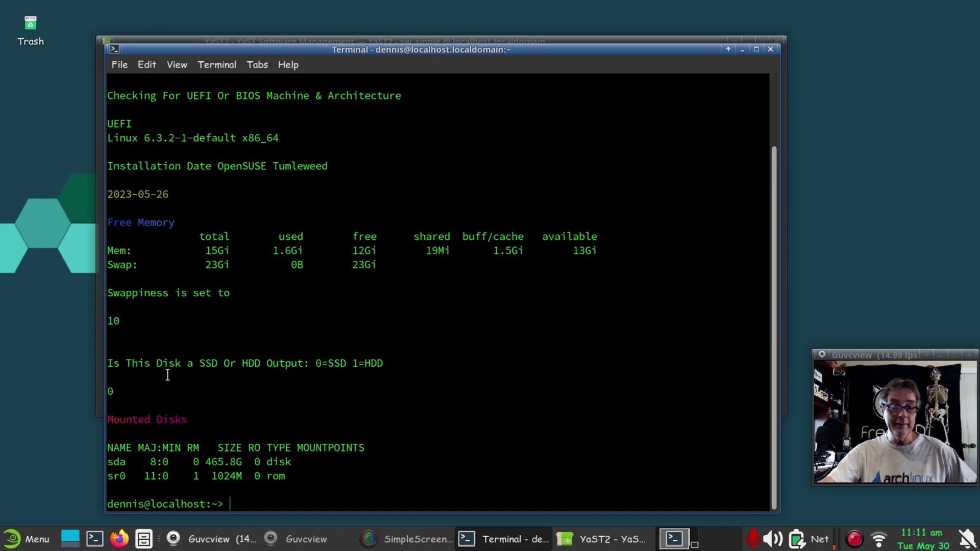
double_click(110, 392)
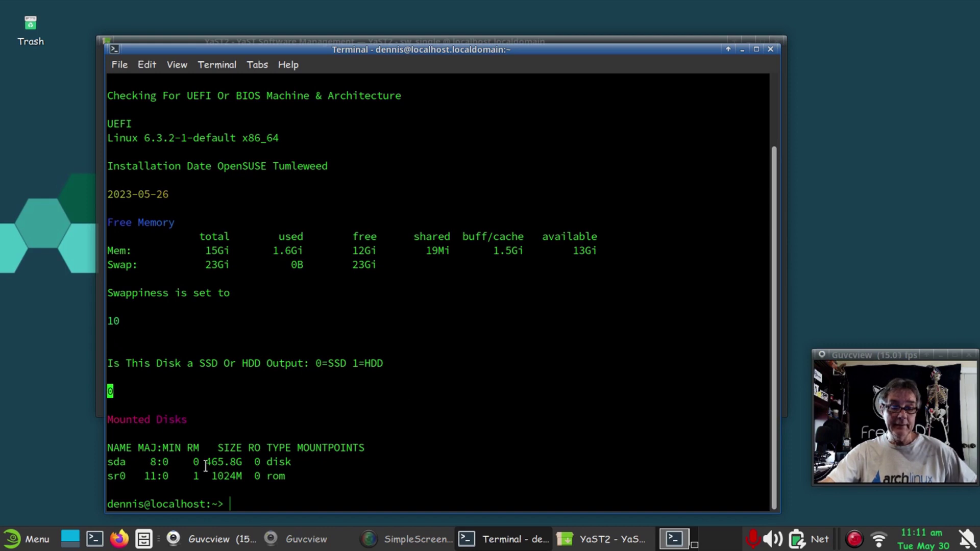
left_click(769, 50)
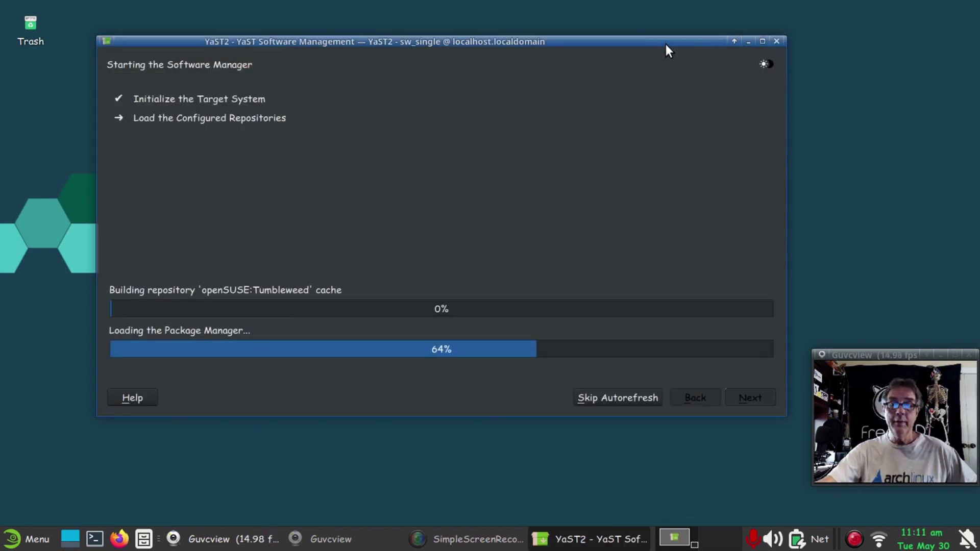
- Open System Monitor from the menu to check CPU and memory usage, then close it
left_click_drag(665, 42, 668, 48)
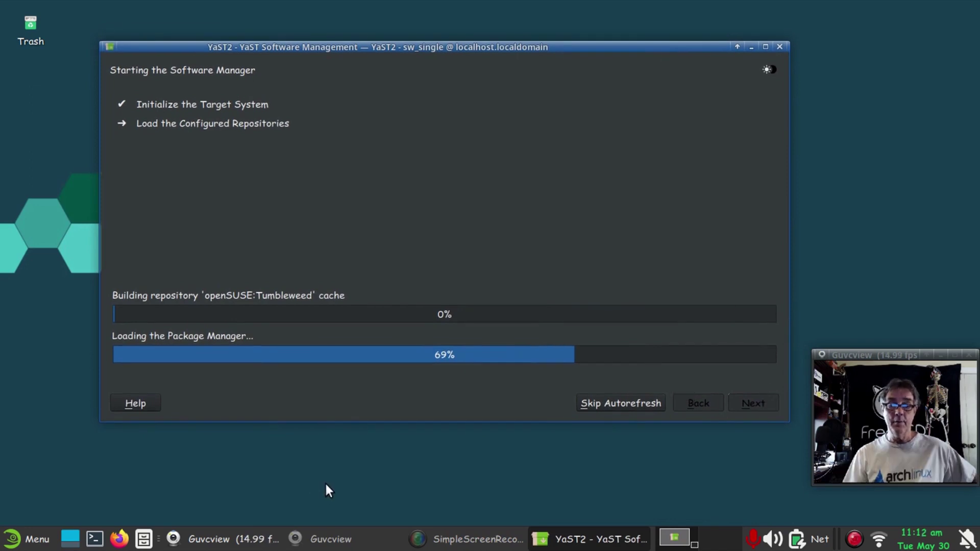
left_click(27, 542)
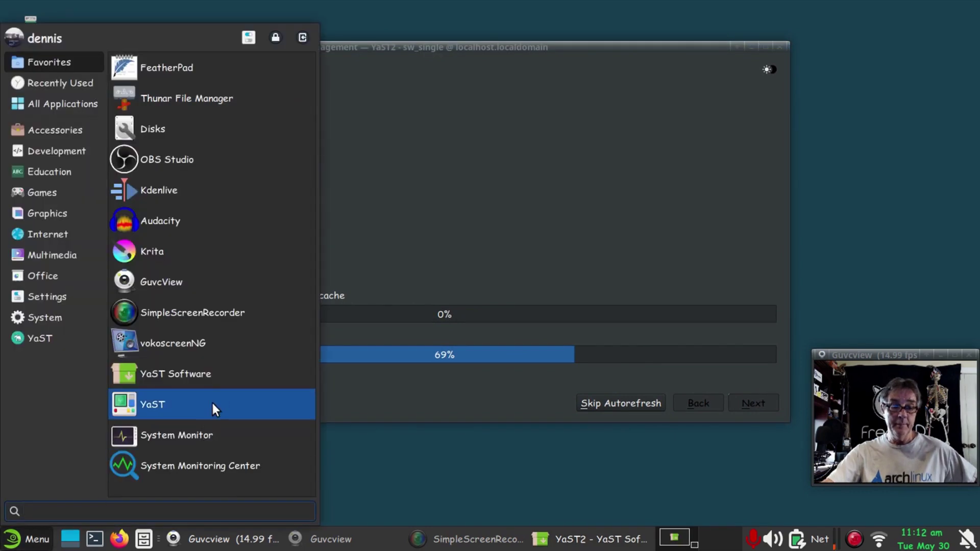
left_click(195, 436)
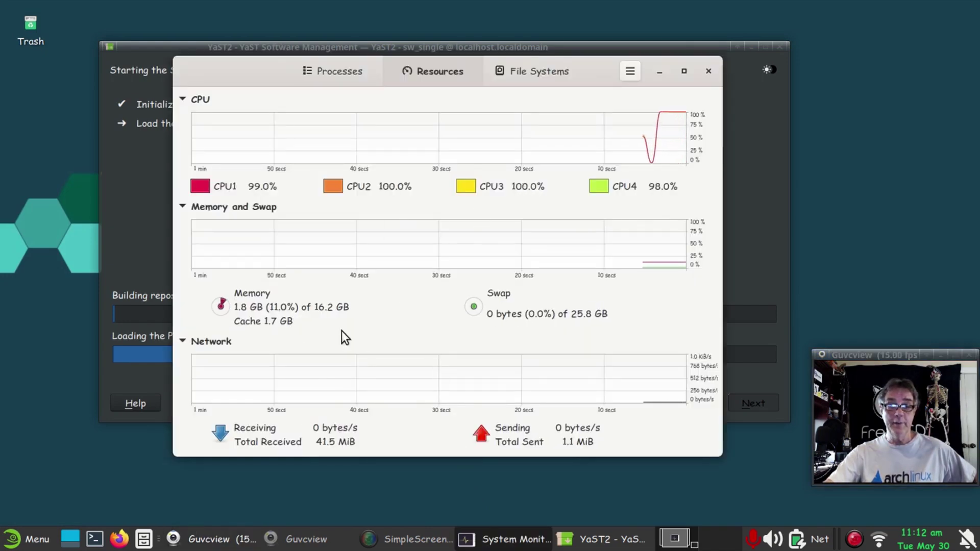
left_click(710, 71)
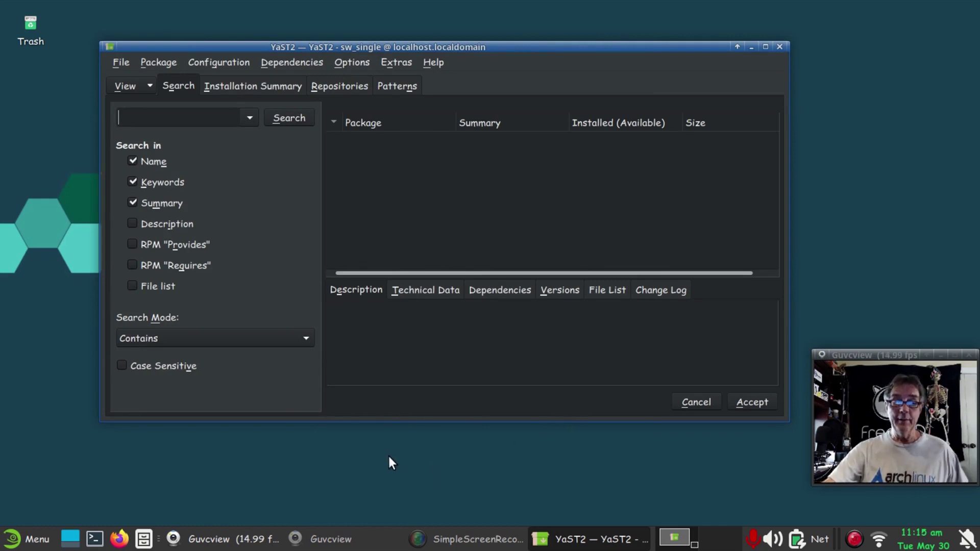
- Search YaST for the imagewriter package, then minimize the software manager
left_click(144, 114)
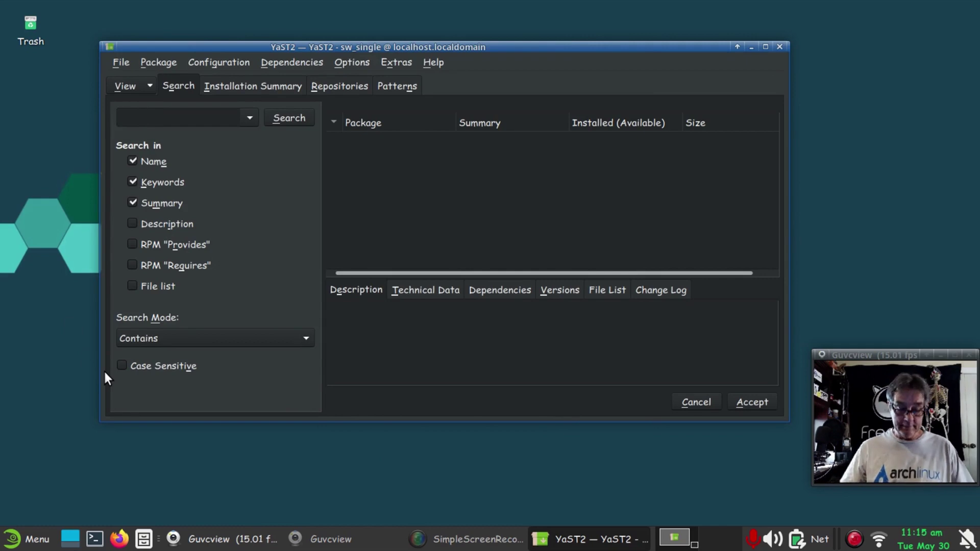
type("imag")
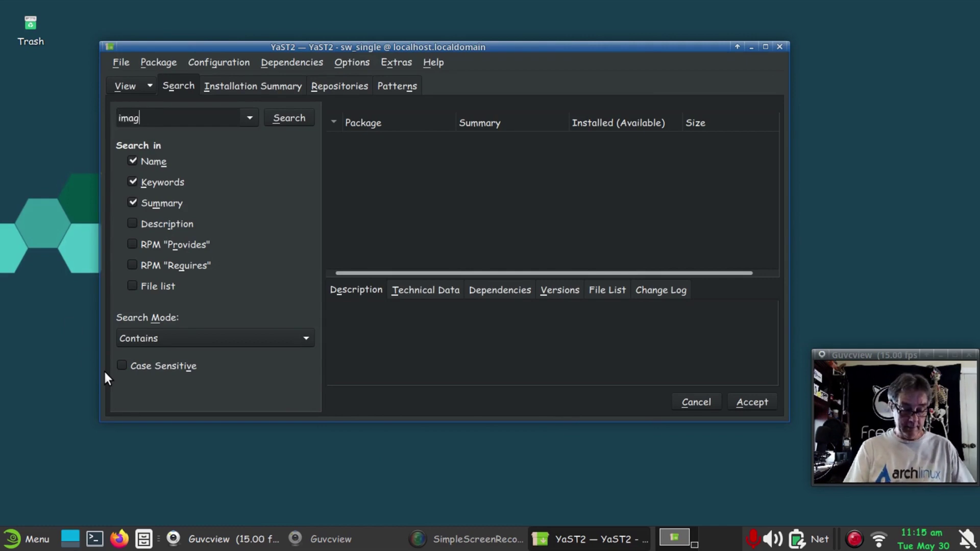
type("ewriter")
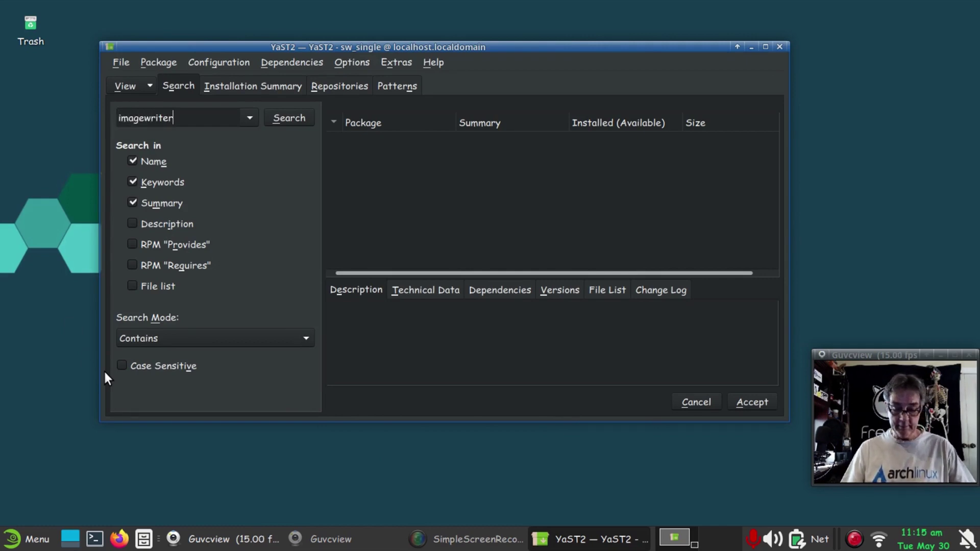
key("Return")
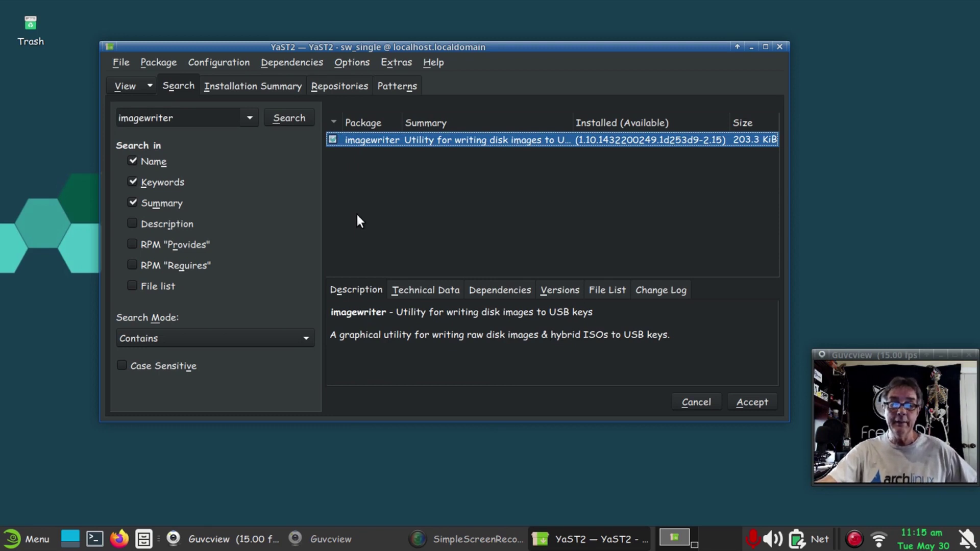
left_click(751, 45)
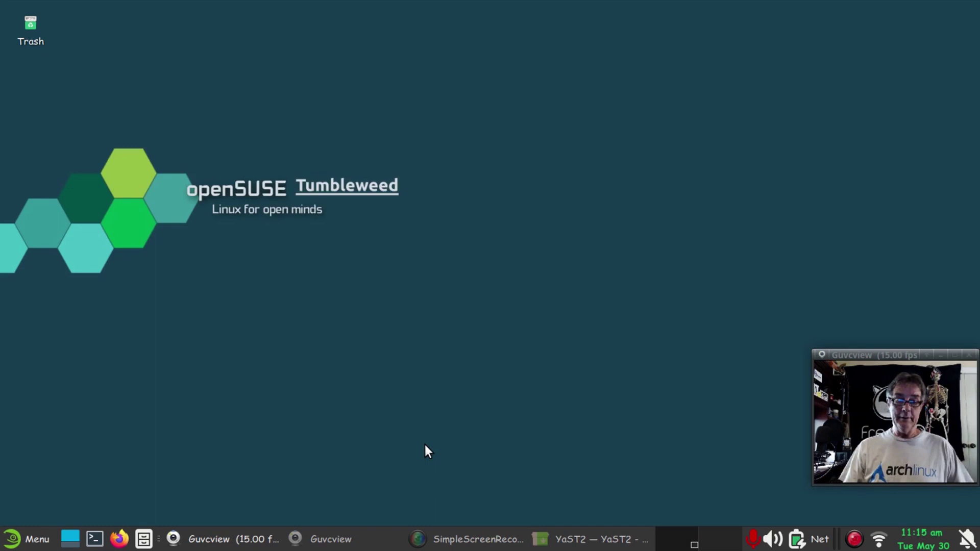
- Browse the Games, Internet, Multimedia, Settings, Office and System menu categories, then launch Sensors Viewer
left_click(25, 540)
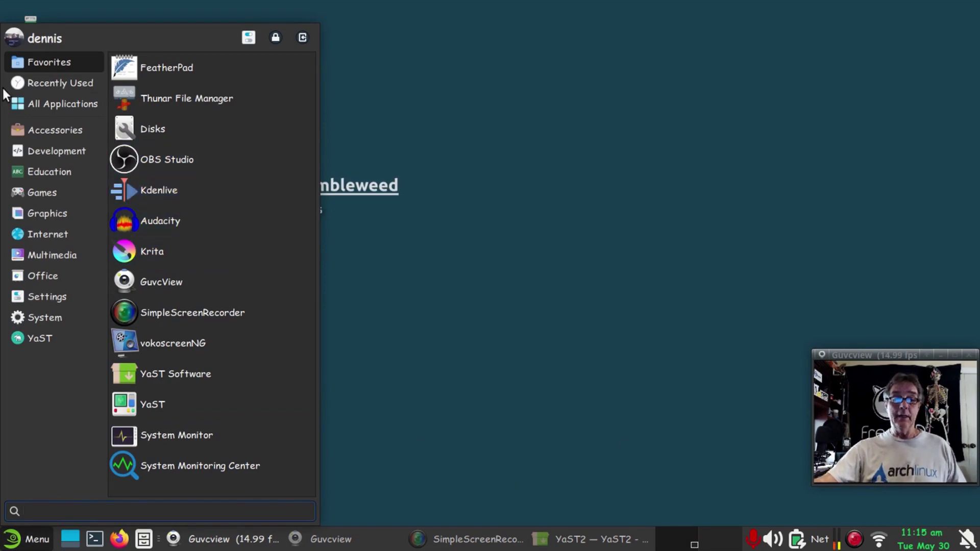
left_click(41, 190)
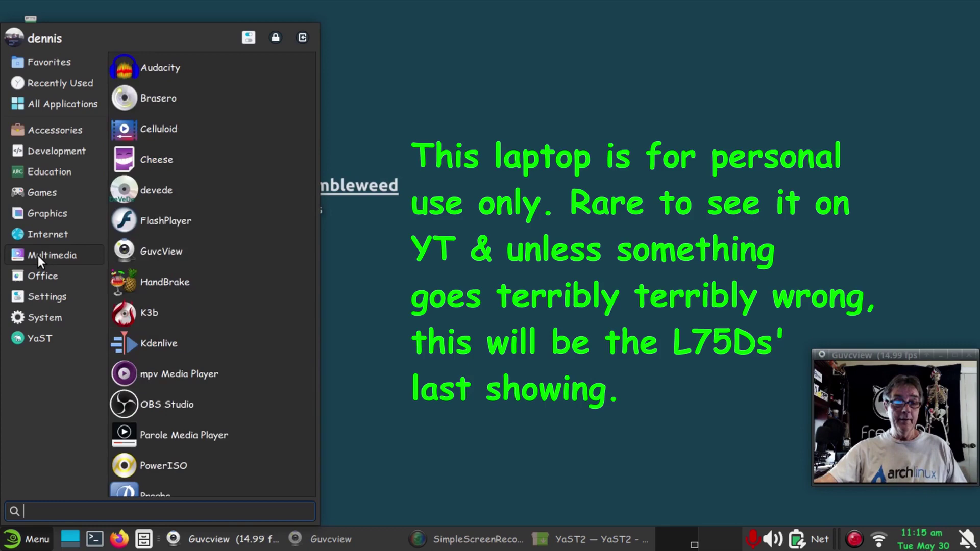
mouse_move(50, 238)
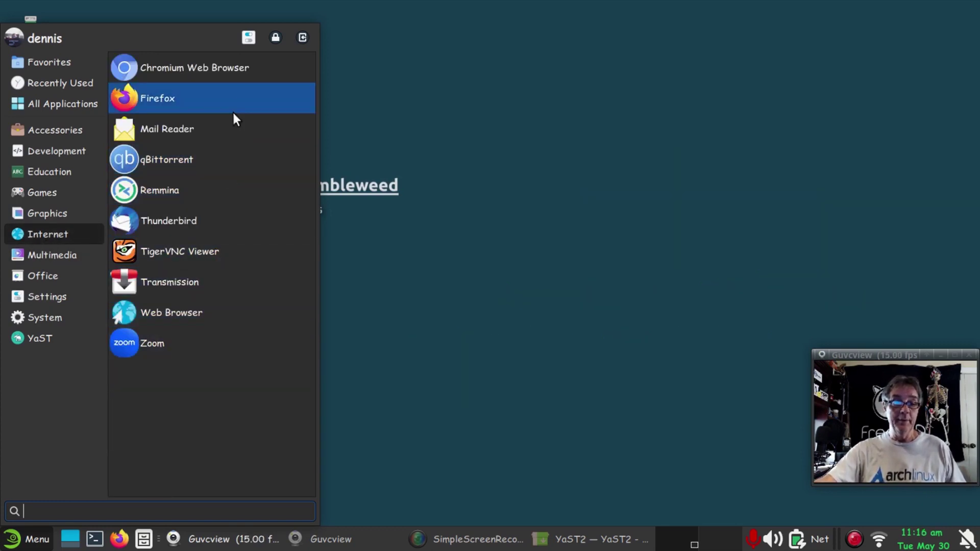
mouse_move(62, 255)
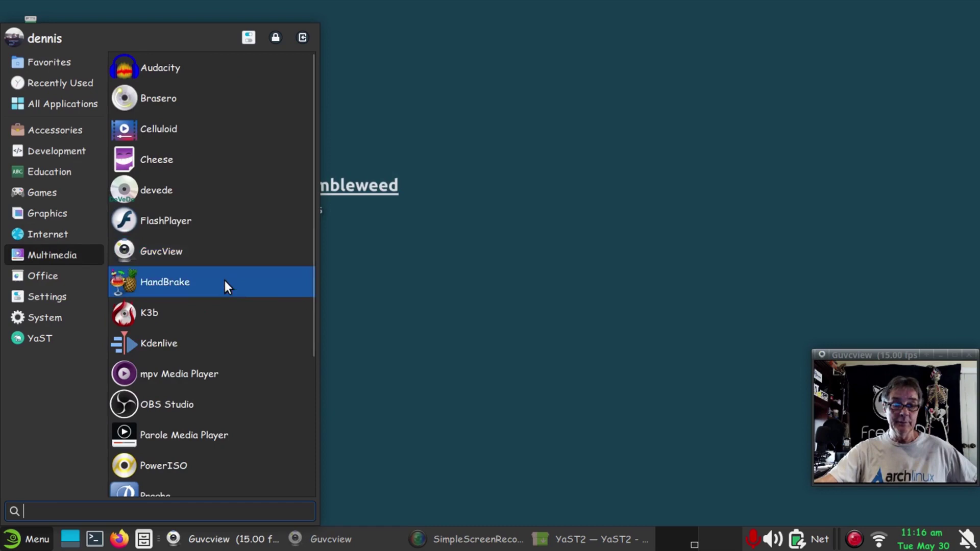
scroll(223, 284, "down", 3)
scroll(235, 163, "down", 2)
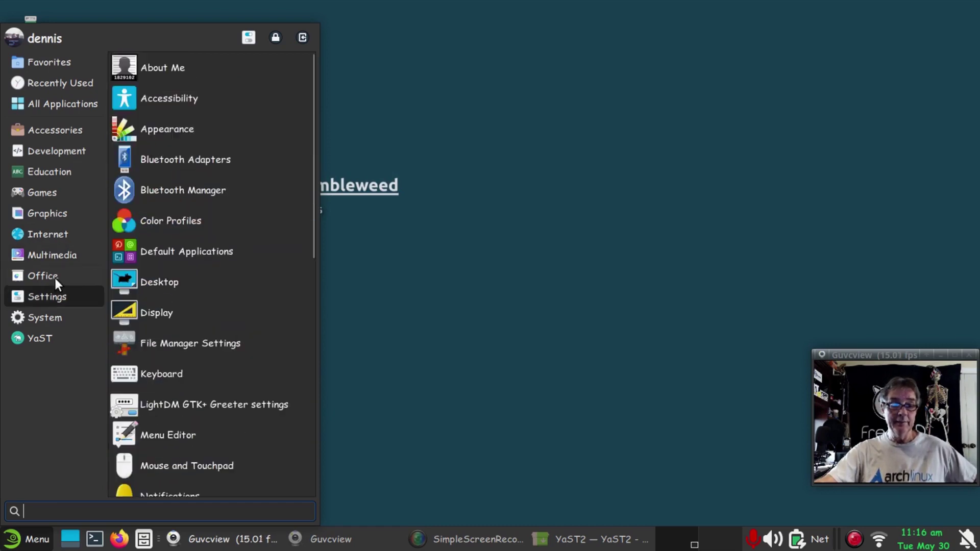
mouse_move(55, 280)
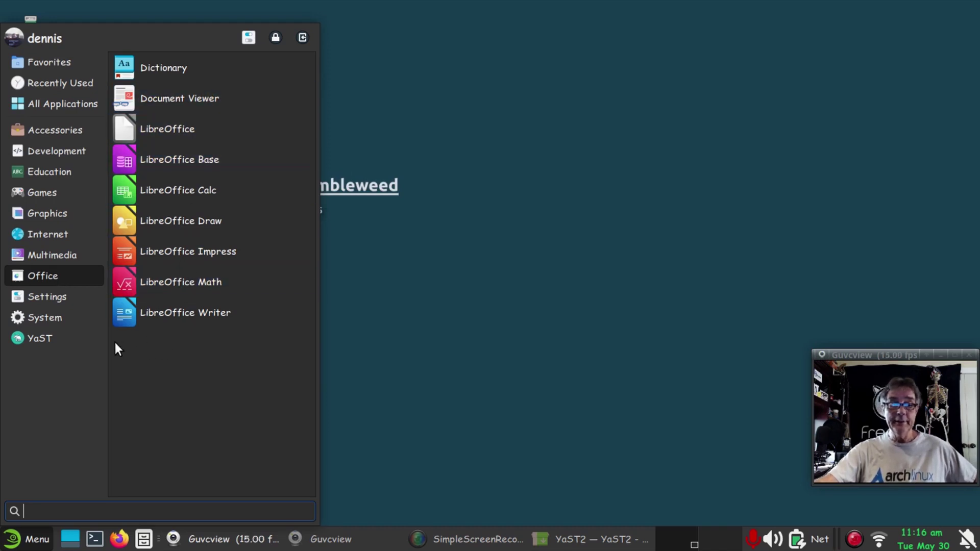
mouse_move(60, 318)
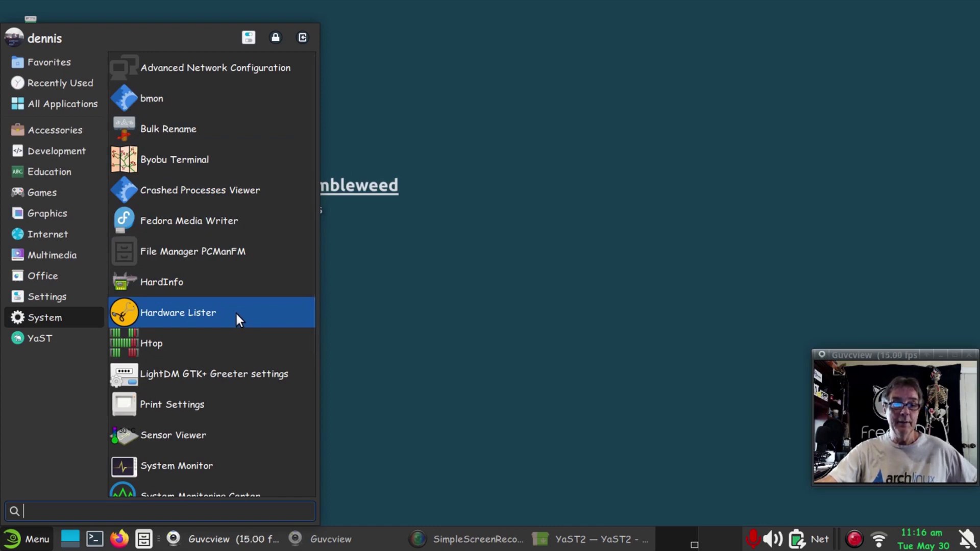
scroll(237, 319, "down", 6)
left_click(213, 246)
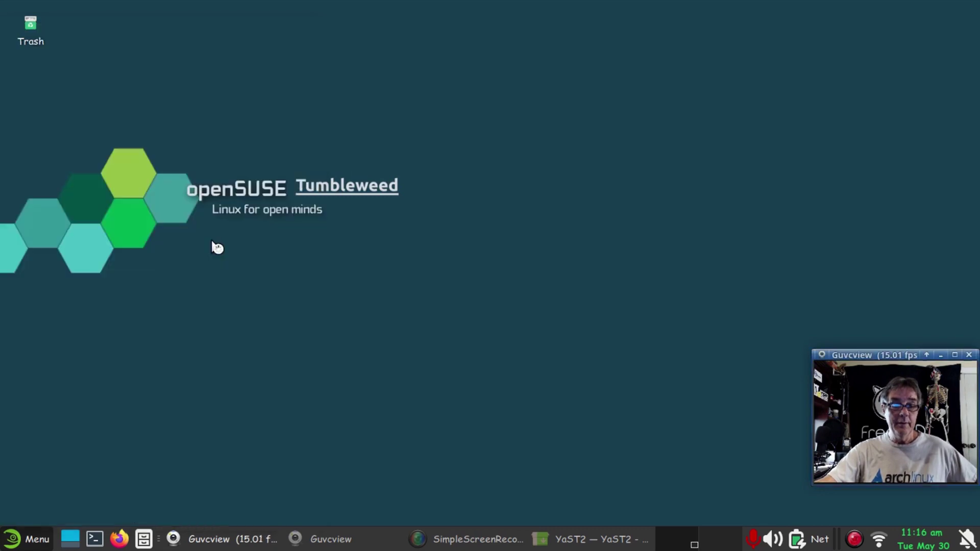
- Switch the Sensors Viewer temperature to Fahrenheit, reading 145 °F, and close it
left_click_drag(566, 151, 518, 119)
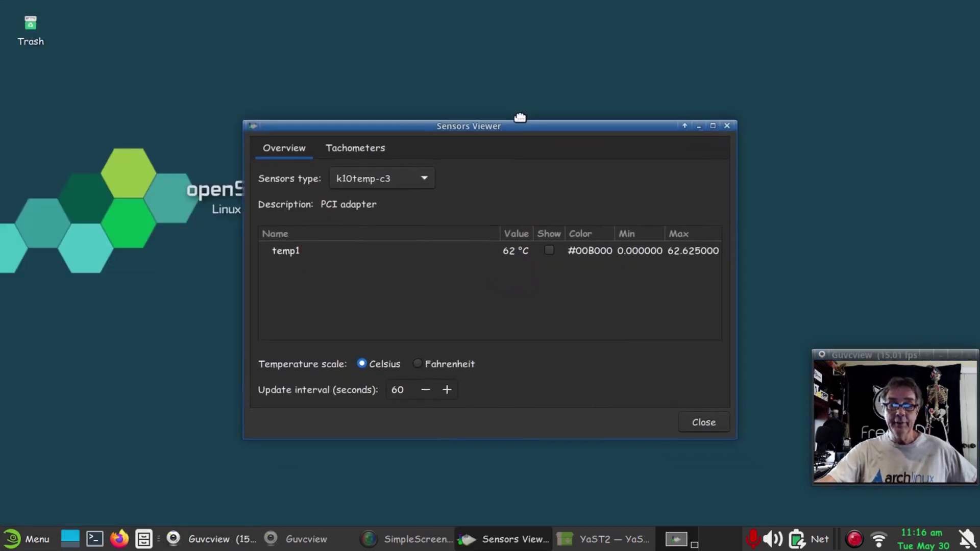
left_click(408, 354)
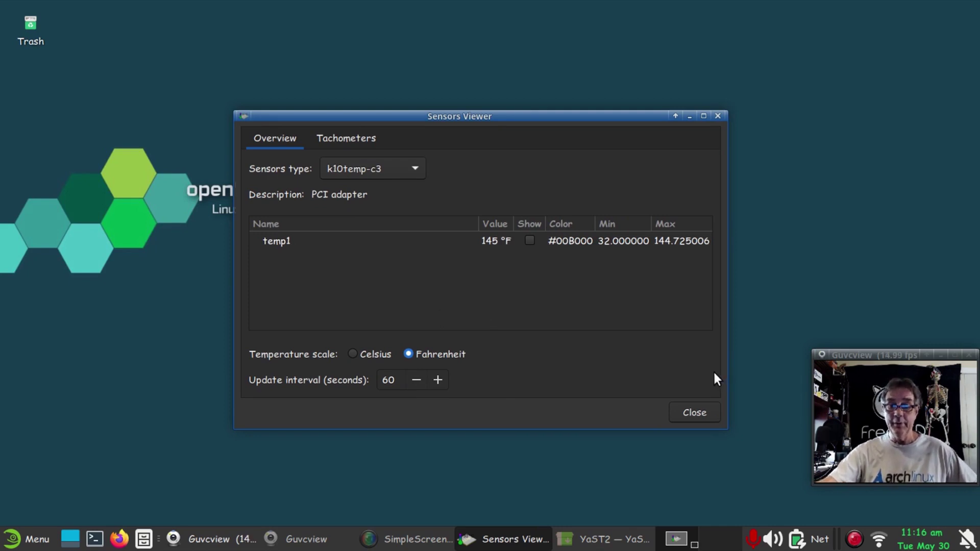
left_click(690, 414)
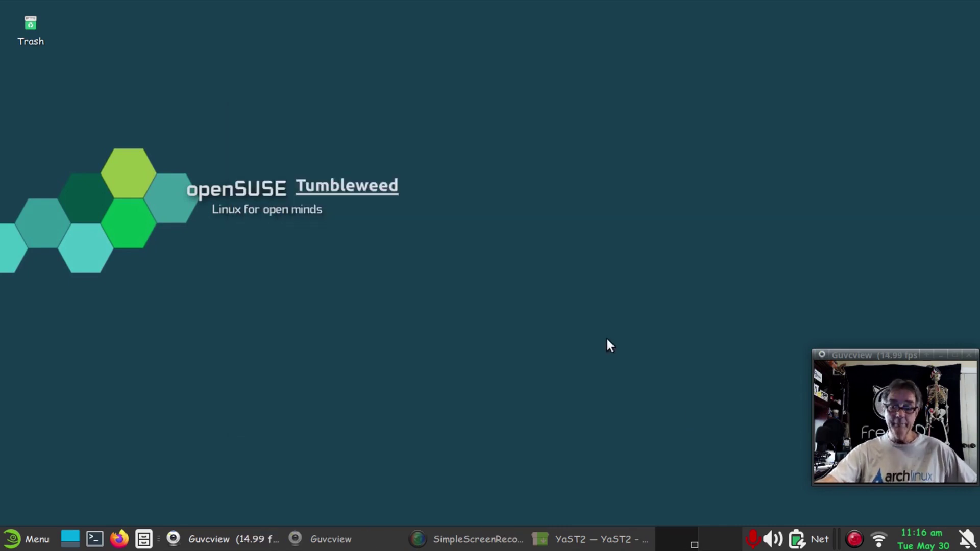